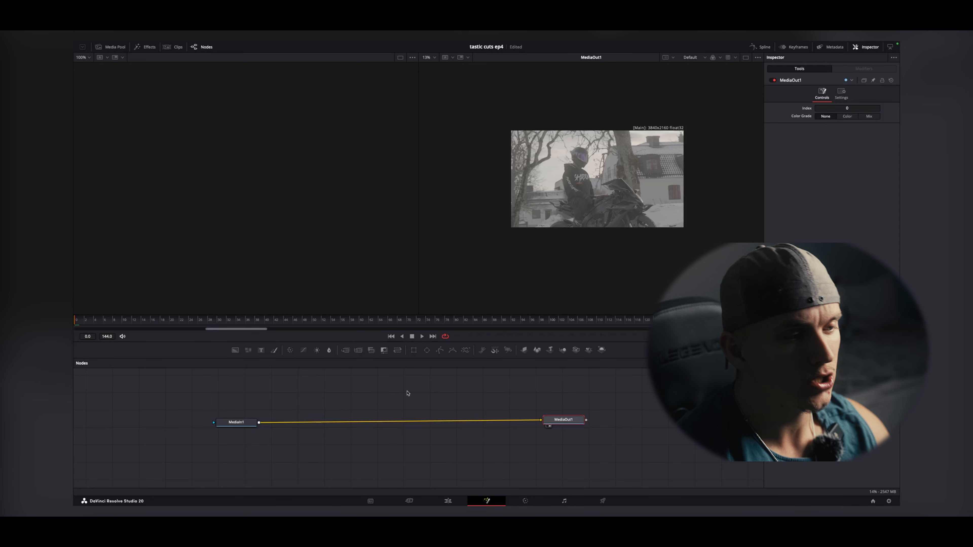
click(413, 351)
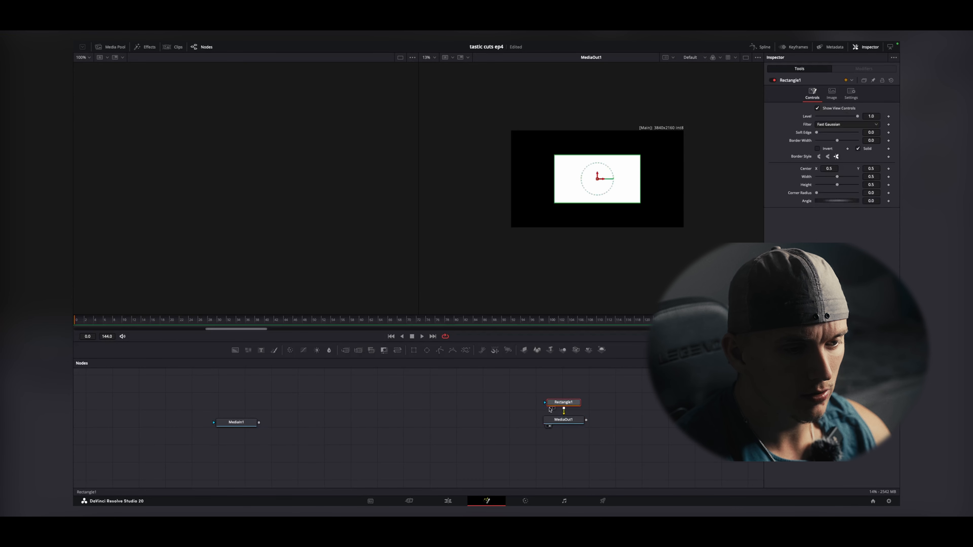
drag(565, 406, 521, 401)
key(super+z)
key(super+z)
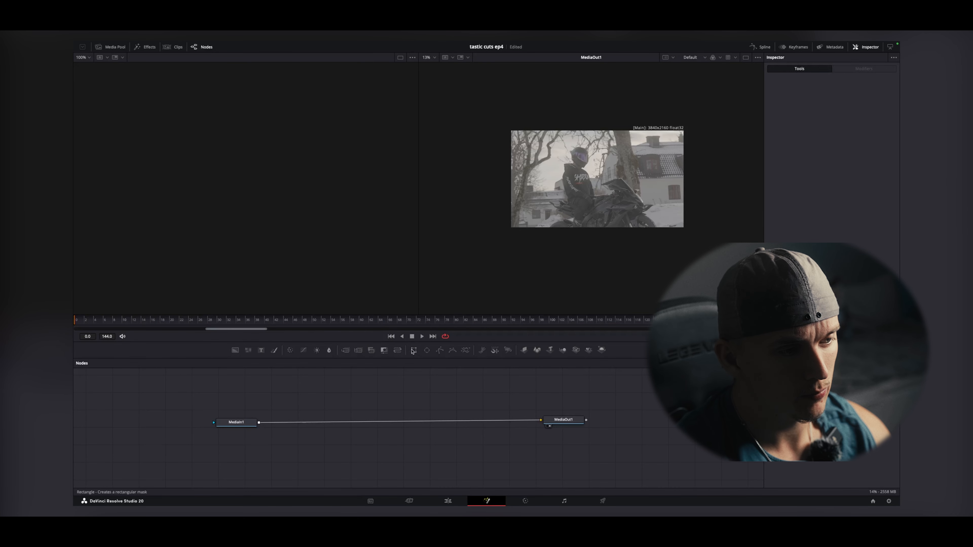
Step: Add a Rectangle mask feeding MediaIn1, and arrange the nodes with the rectangle directly above MediaIn1
click(414, 350)
drag(413, 388, 202, 421)
drag(199, 456, 199, 453)
click(199, 420)
click(212, 455)
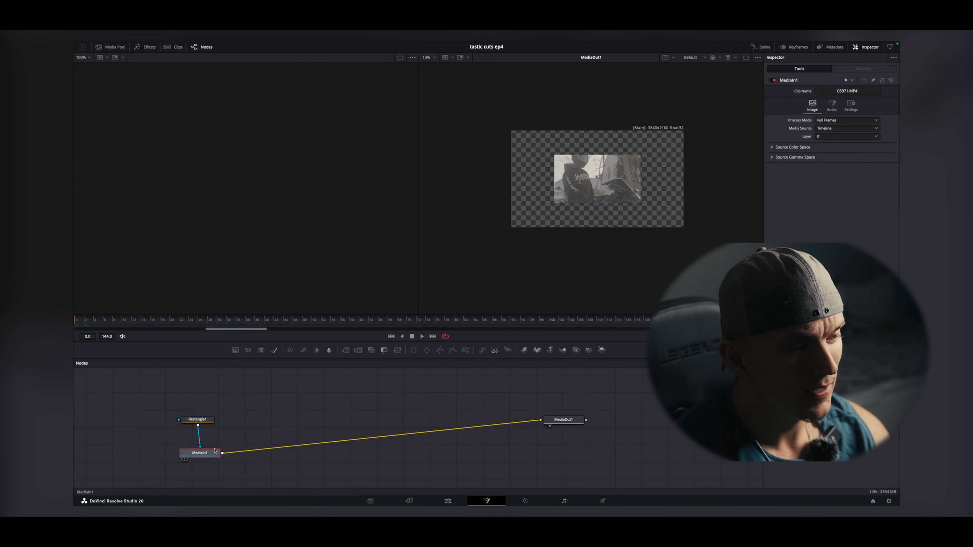
drag(568, 421, 580, 431)
drag(203, 453, 200, 421)
click(200, 421)
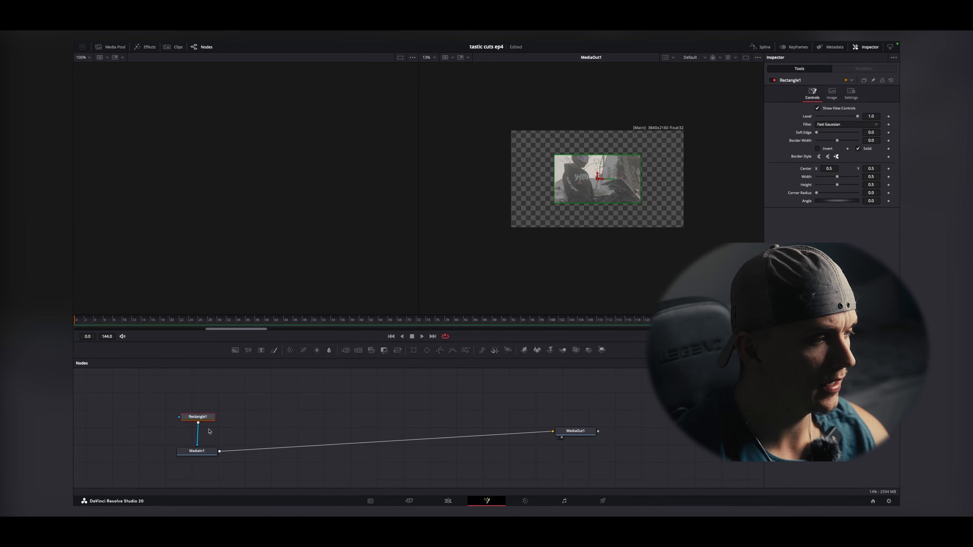
mouse_move(201, 418)
mouse_down()
mouse_move(189, 417)
mouse_move(200, 420)
mouse_up()
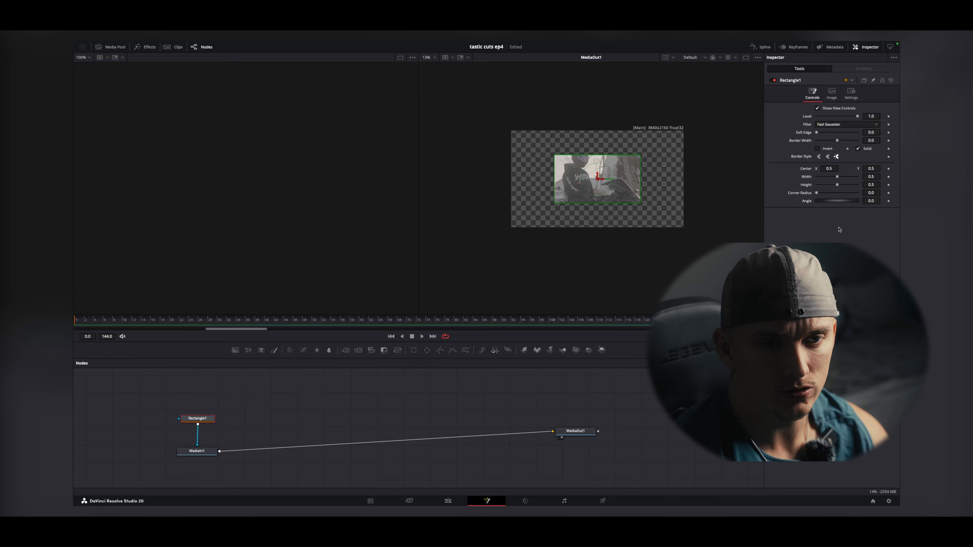
Step: Set the rectangle mask's width to 0.425 and height to 0.331, and keyframe both at the first frame
drag(836, 180, 834, 180)
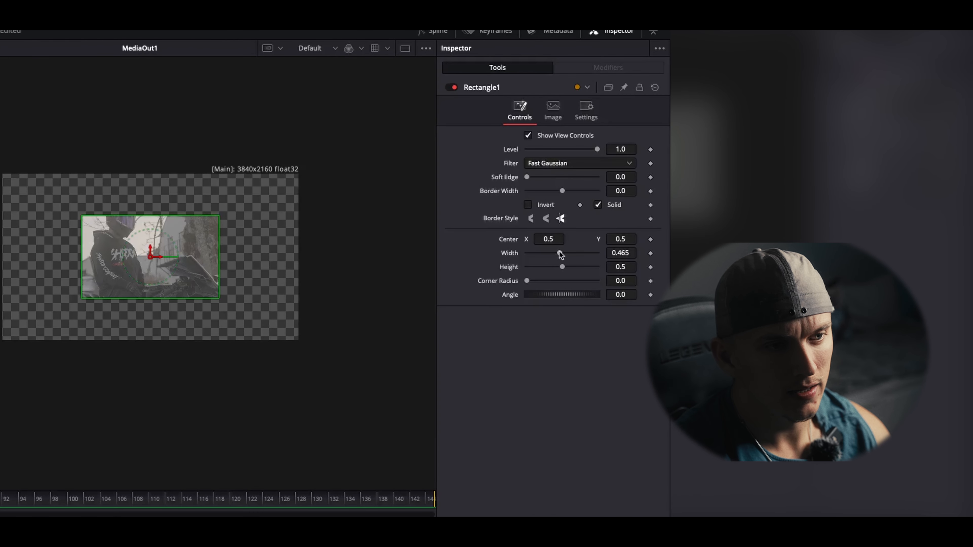
drag(559, 252, 557, 254)
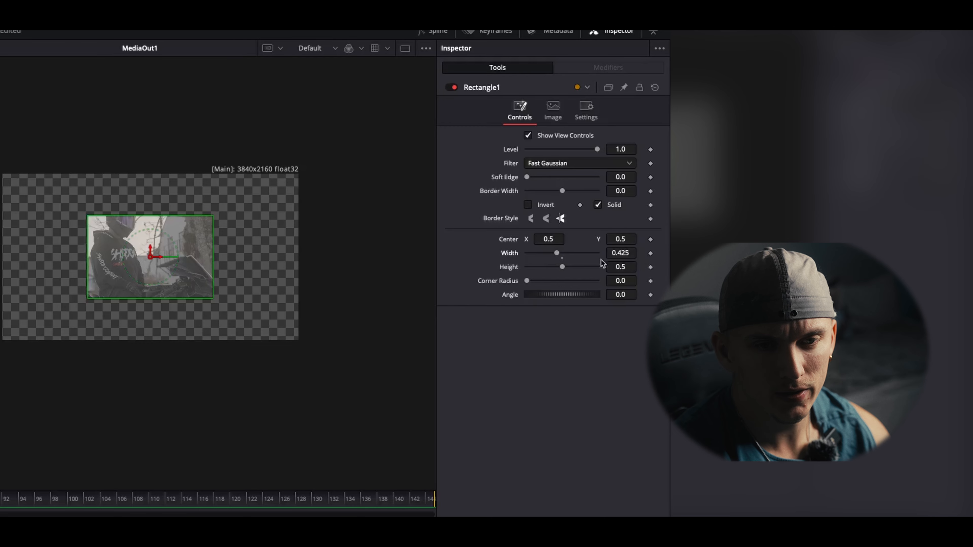
drag(561, 269, 547, 270)
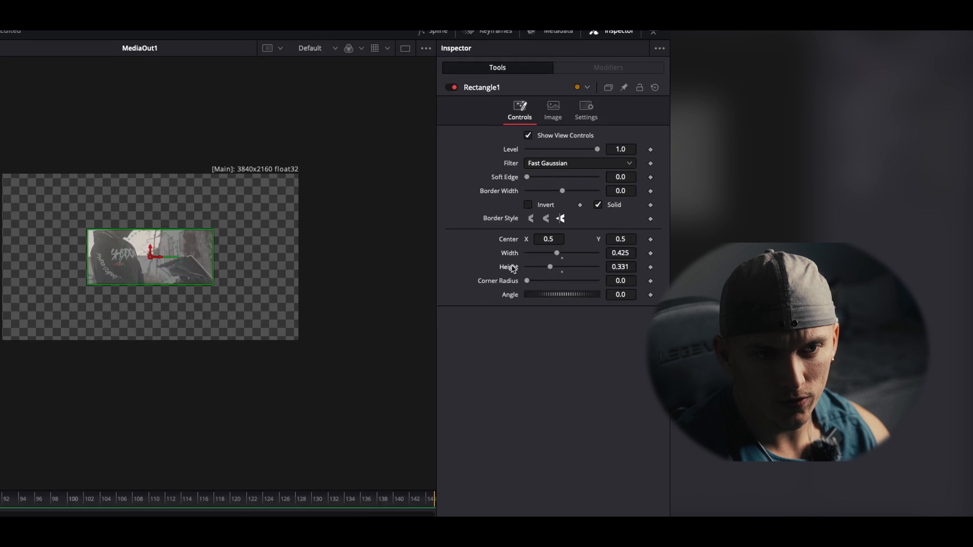
click(650, 267)
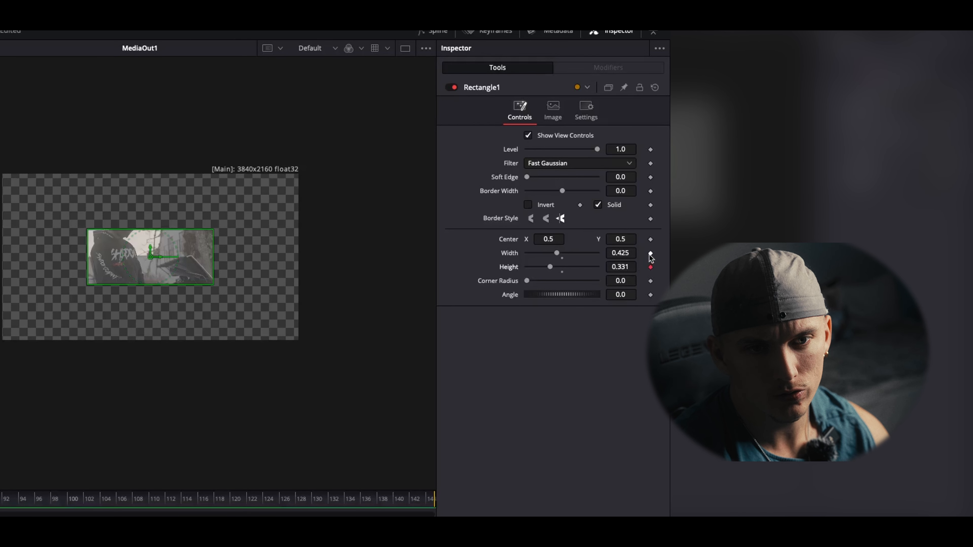
click(651, 253)
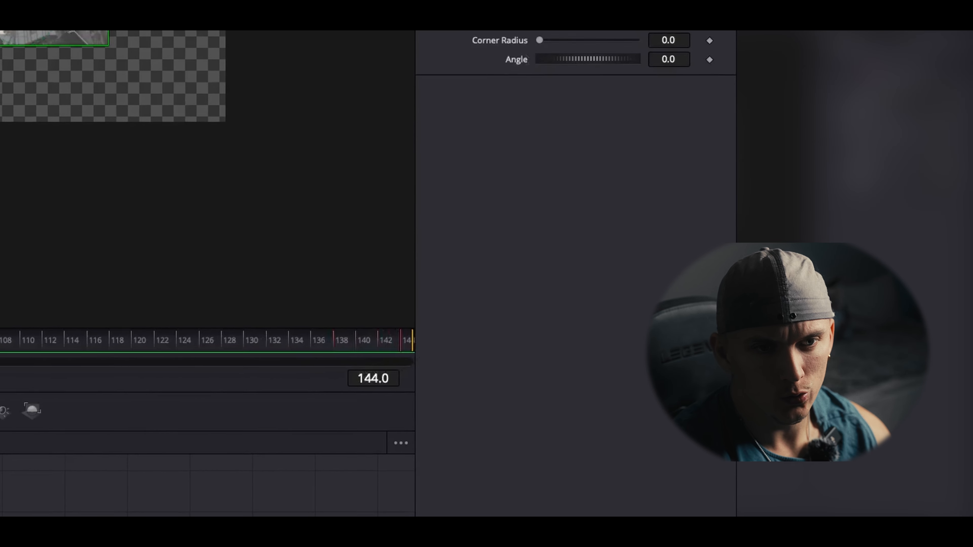
Step: At frame 144, set the rectangle mask's width to 0.906 and height to 0.443
drag(582, 94, 620, 239)
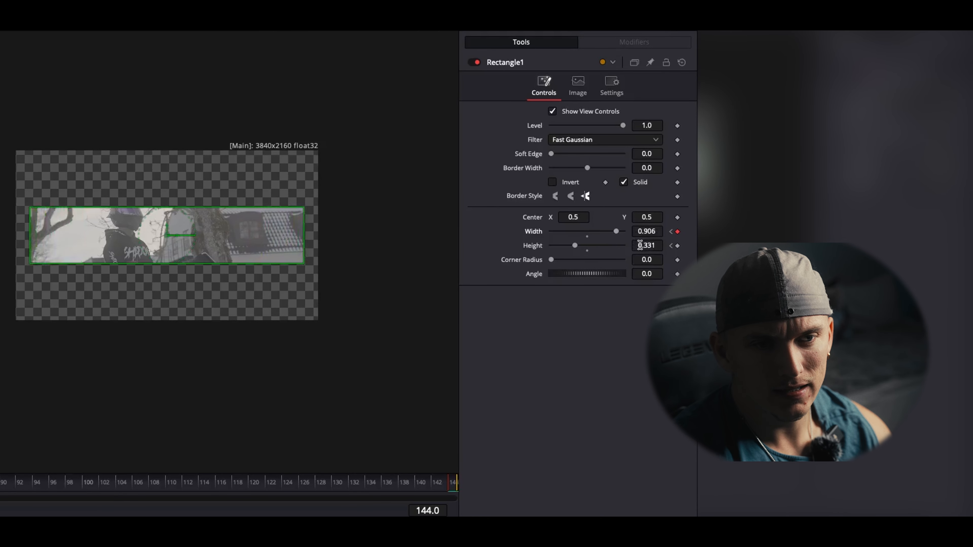
drag(640, 245, 666, 246)
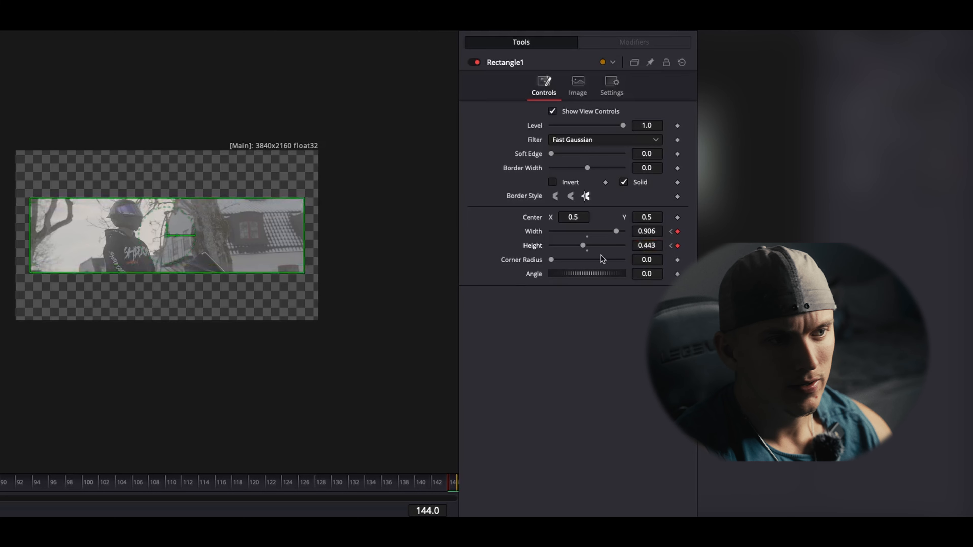
Step: Play the rectangle mask animation from the start, first on the Fusion page and again on the Edit page
click(7, 332)
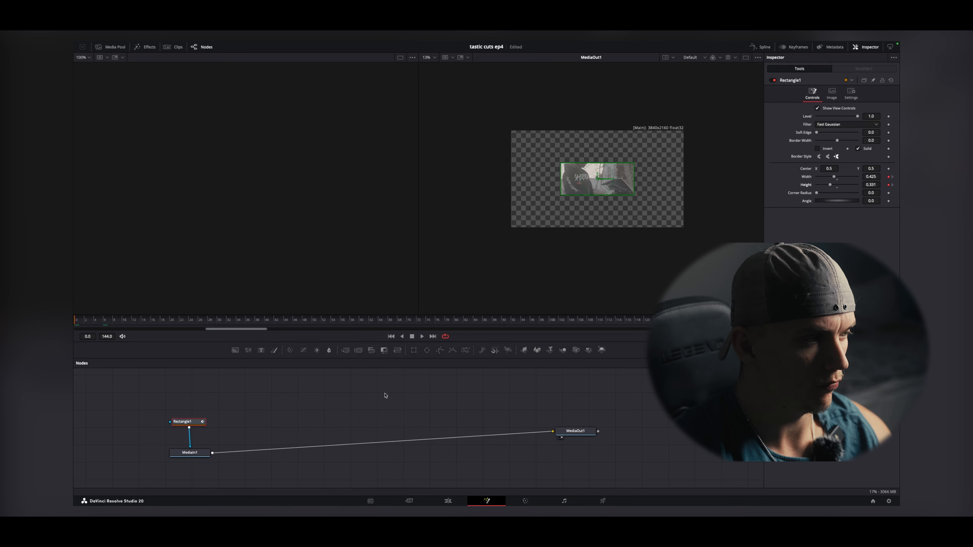
key(space)
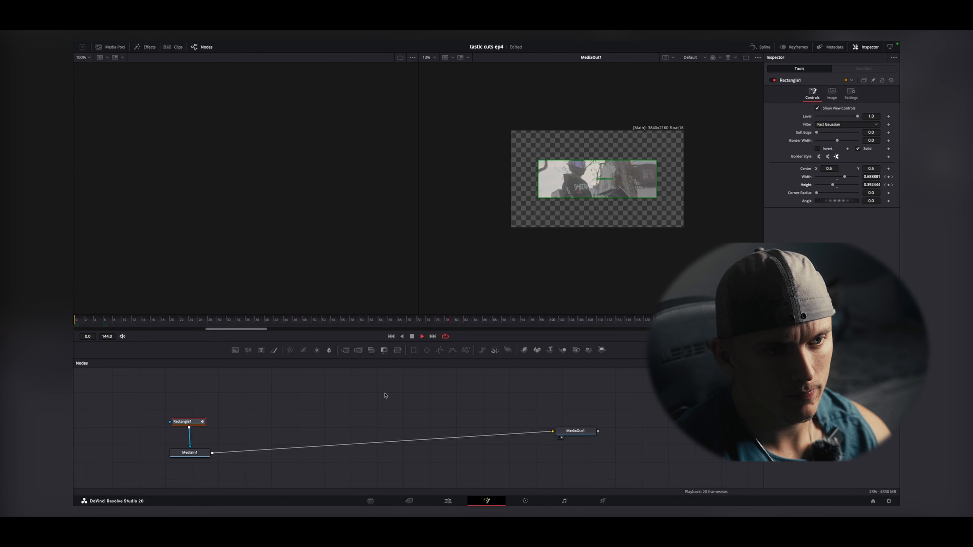
key(space)
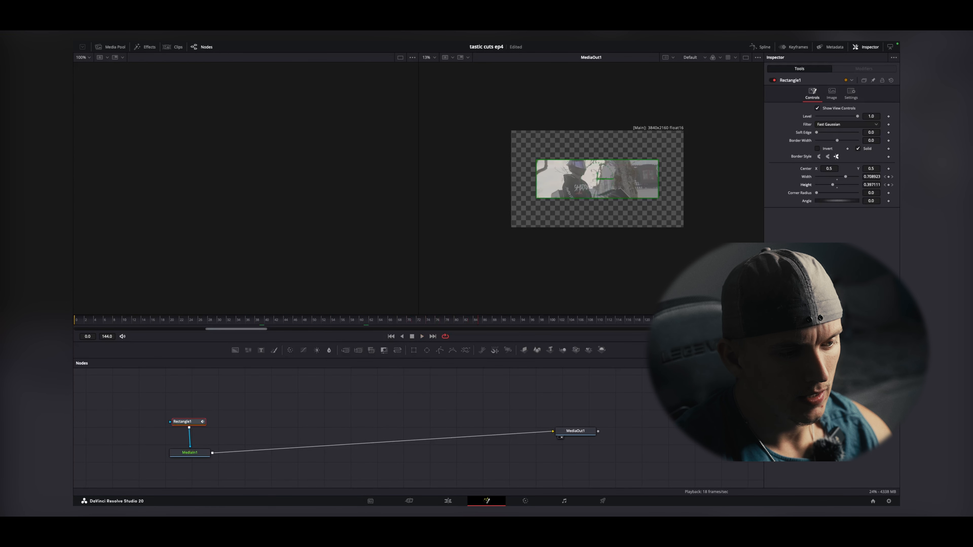
click(448, 500)
key(Home)
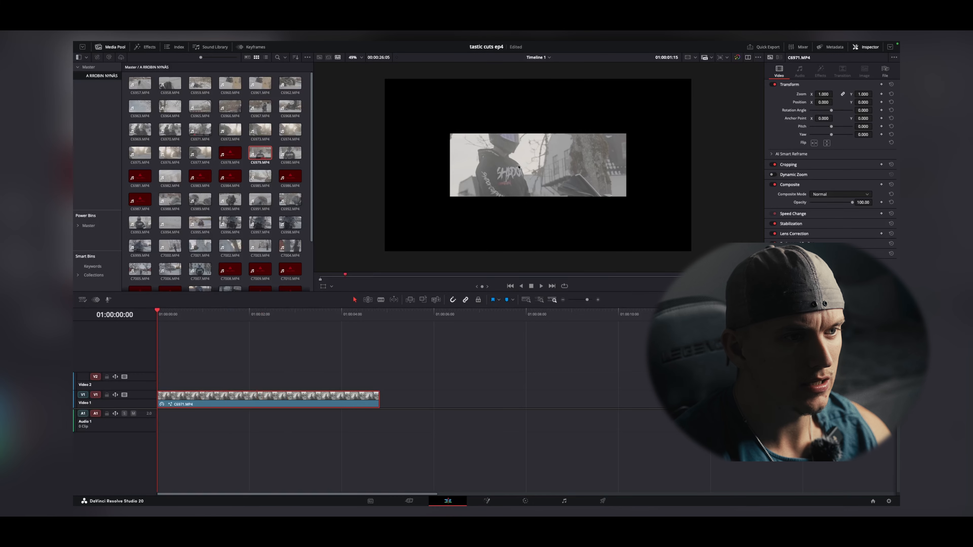
key(space)
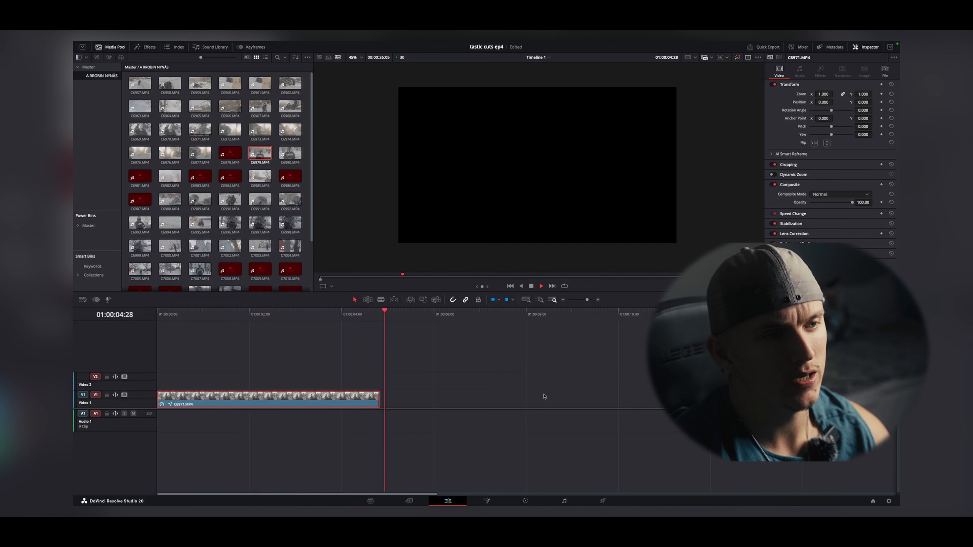
Step: Reopen the masked clip on the Fusion page and move MediaIn1 and Rectangle1 lower to free space above them
right_click(249, 397)
click(286, 305)
drag(190, 452, 186, 464)
drag(188, 423, 183, 436)
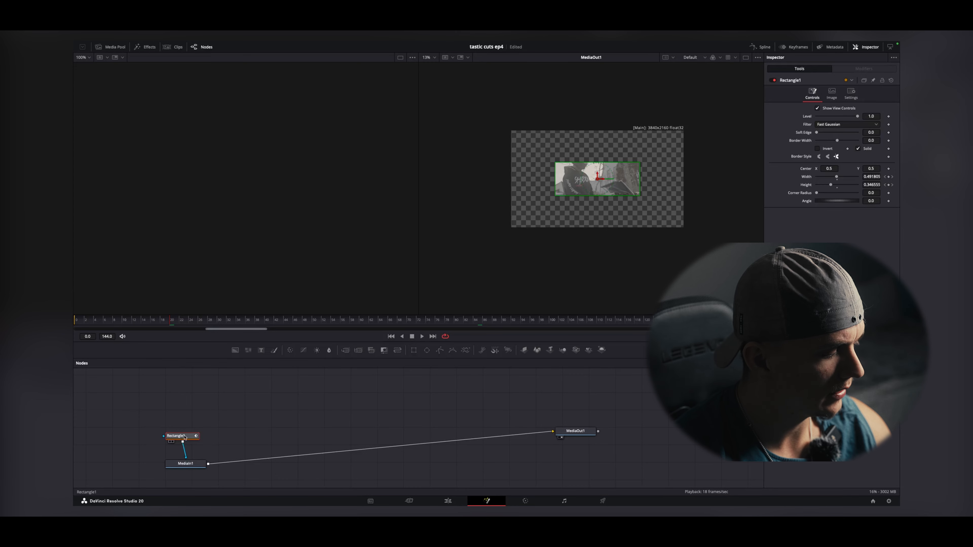
Step: Paste a copy of the keyframed Rectangle1 mask above it and connect the copy into Rectangle1
click(185, 426)
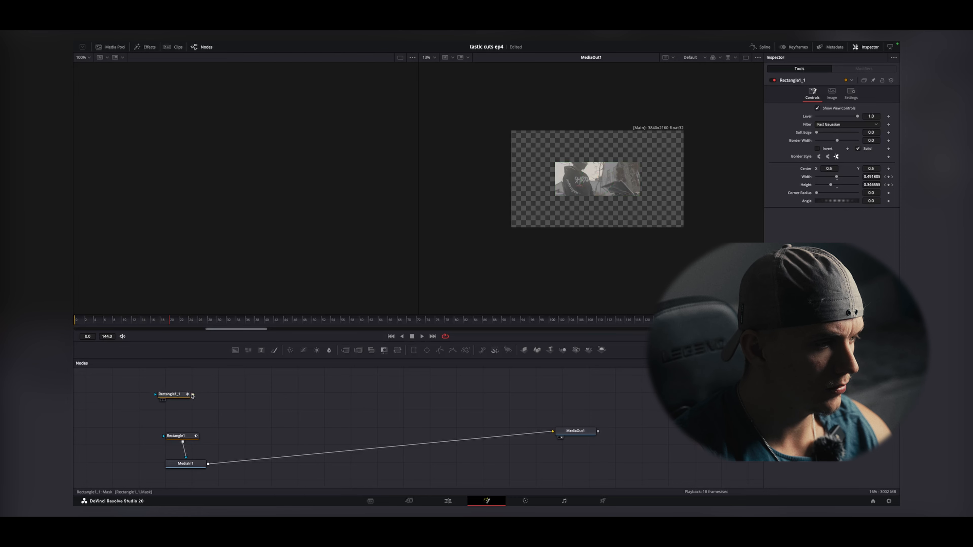
drag(184, 437, 181, 437)
drag(180, 397, 182, 402)
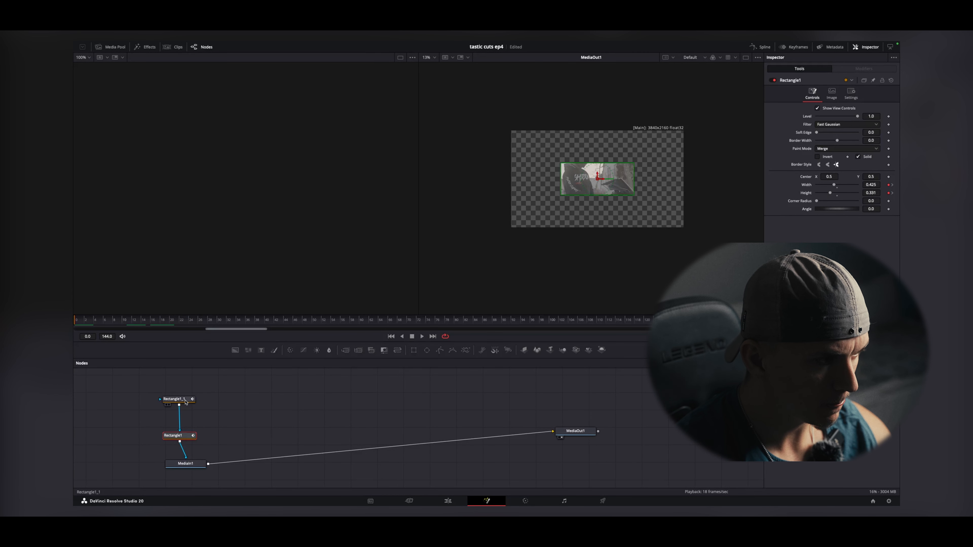
Step: Set the Center Y of Rectangle1_1 to 0.89 so it forms an upper strip
drag(185, 401, 181, 403)
click(184, 402)
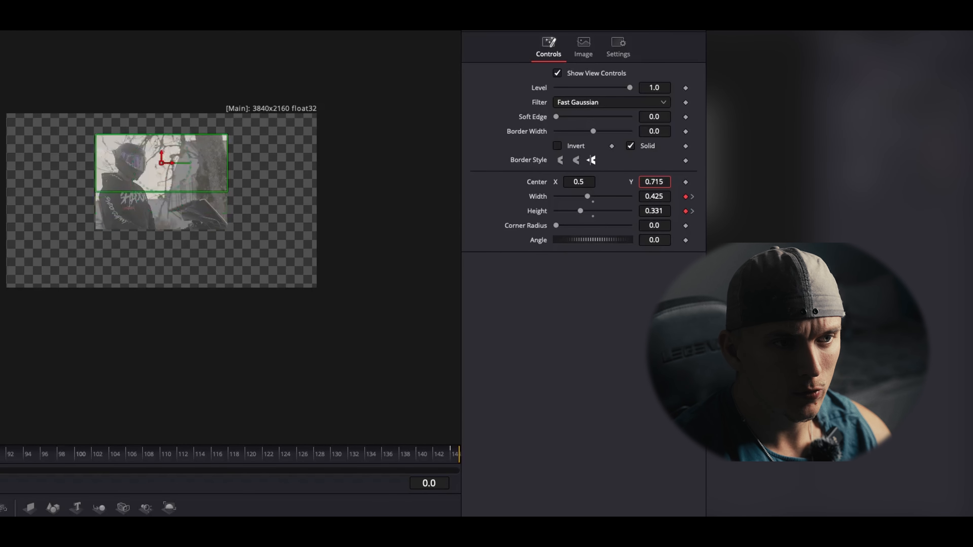
drag(654, 181, 721, 182)
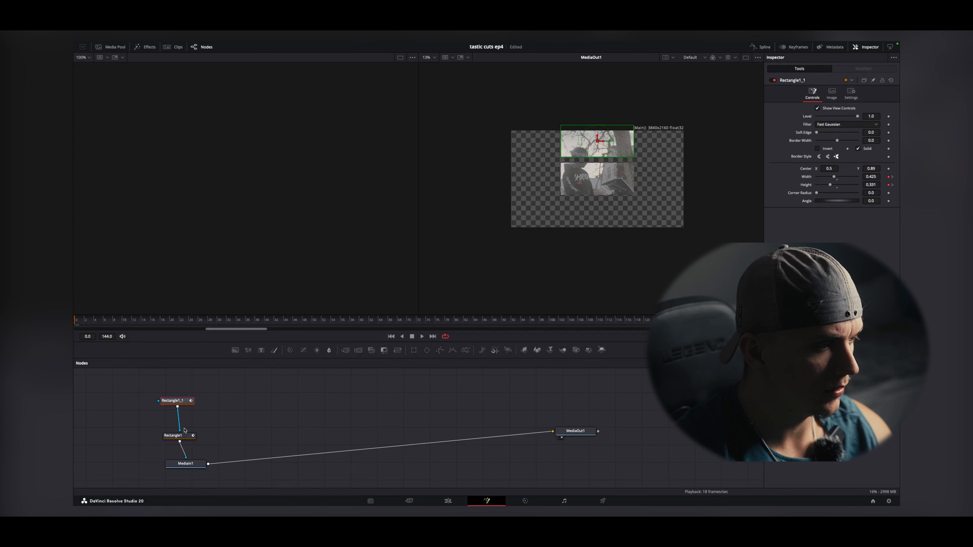
Step: Close up the node chain, paste another rectangle mask copy above it and connect it into Rectangle1_1
drag(184, 435, 184, 439)
drag(185, 399, 183, 419)
click(170, 393)
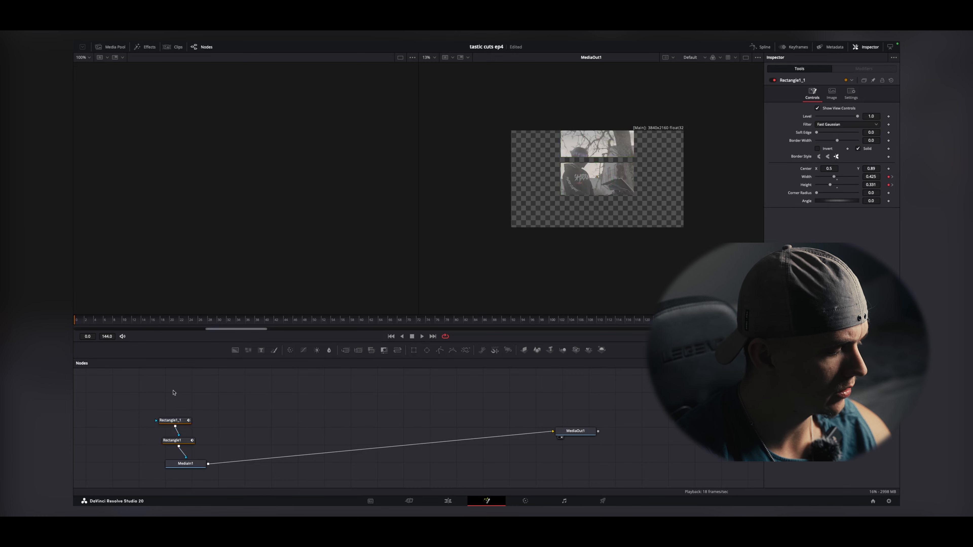
key(ctrl+v)
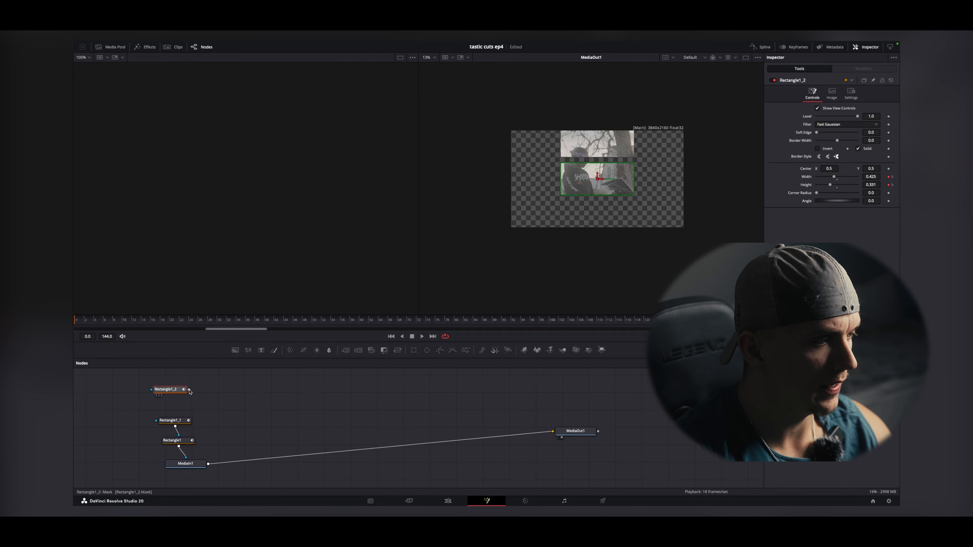
drag(189, 389, 178, 418)
Step: Set the Center Y of Rectangle1_2 to 0.108 so it forms a lower strip
click(184, 390)
drag(876, 168, 841, 168)
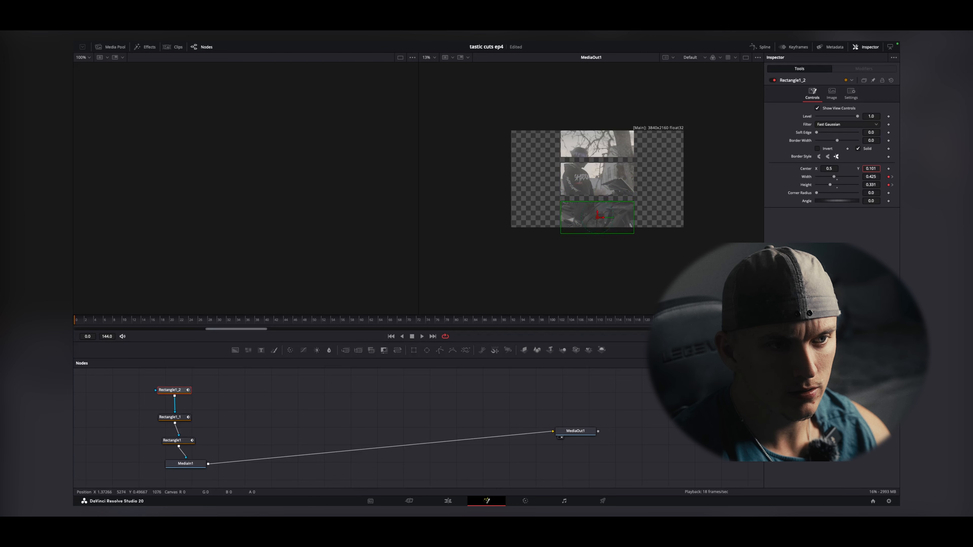
drag(870, 169, 871, 169)
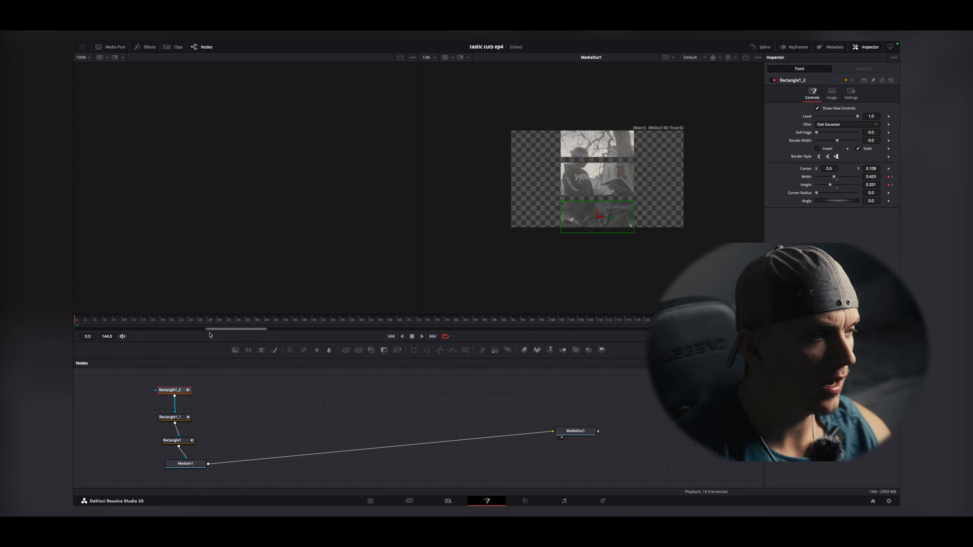
Step: Return to the Edit page and play the three-strip mask animation from the start of the clip
mouse_move(84, 323)
mouse_down()
mouse_move(414, 339)
mouse_move(73, 332)
mouse_up()
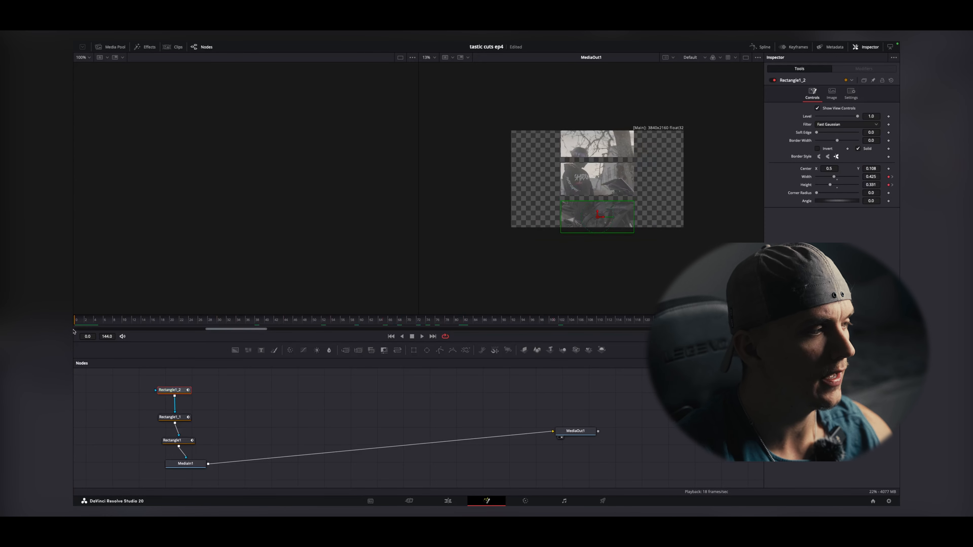
click(455, 503)
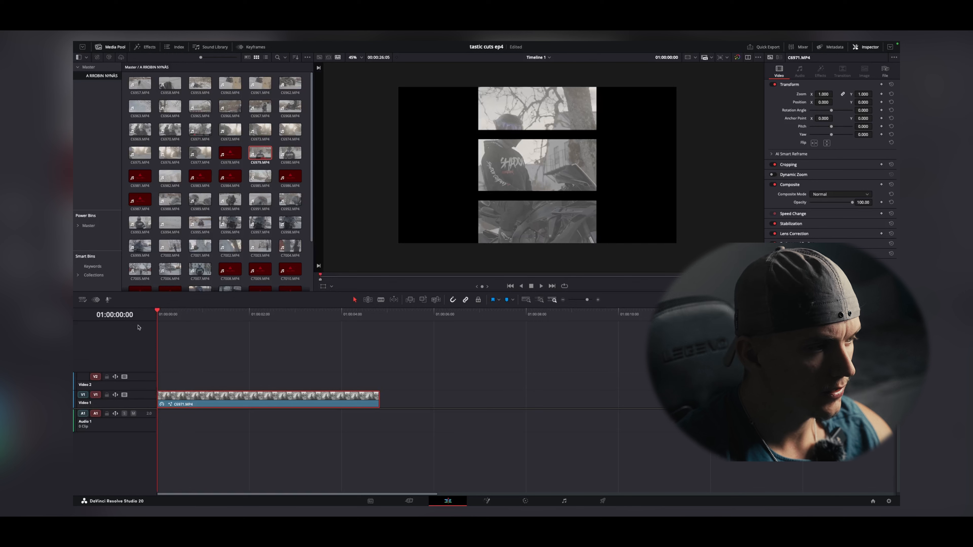
scroll(537, 184, down, 1)
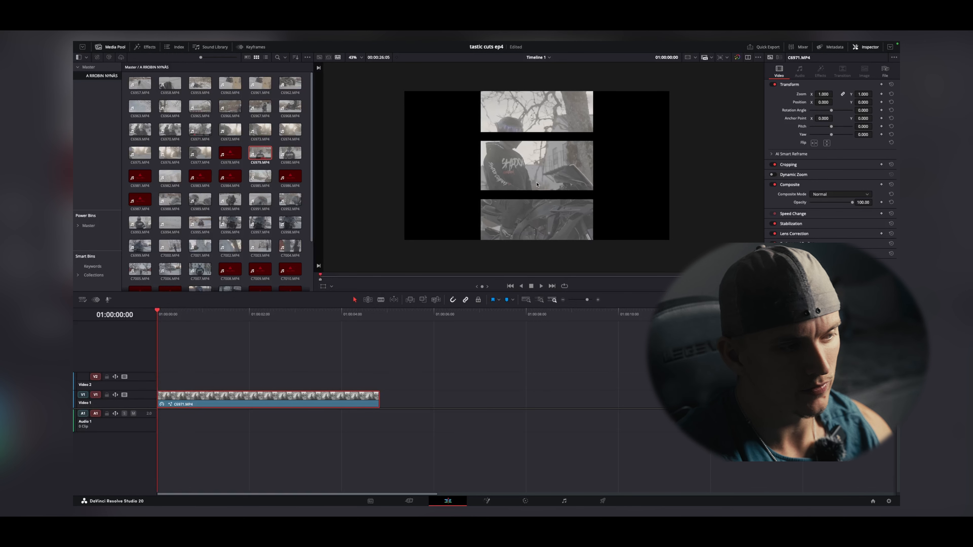
key(space)
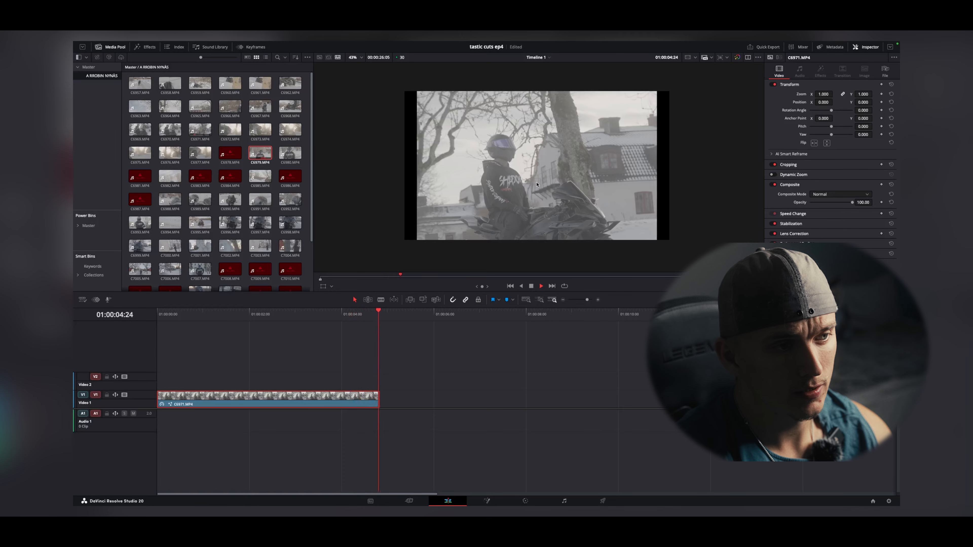
key(space)
click(157, 313)
key(space)
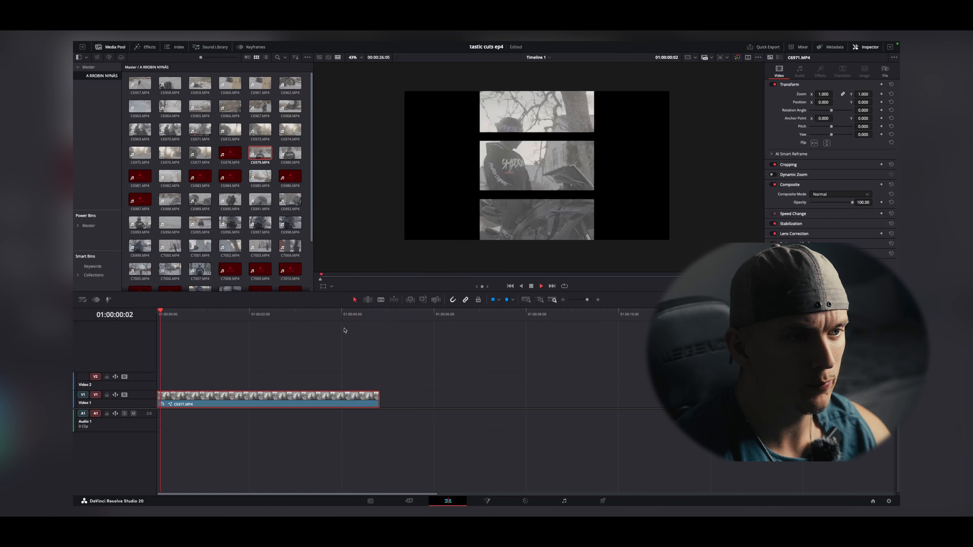
click(360, 349)
key(space)
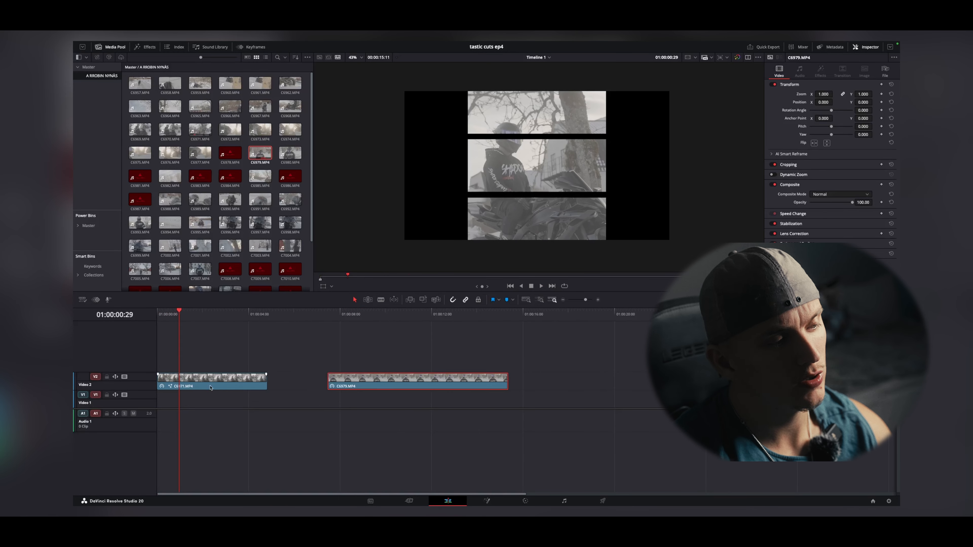
Step: Place C6979.MP4 at the start of Video 1 and move the masked C6971.MP4 on Video 2 to end with it
drag(186, 383, 209, 385)
drag(360, 383, 182, 416)
drag(176, 314, 157, 314)
drag(195, 383, 269, 383)
Step: Play the stacked clips to review the three strips opening over the underlying footage, and return to the masked clip's start
key(space)
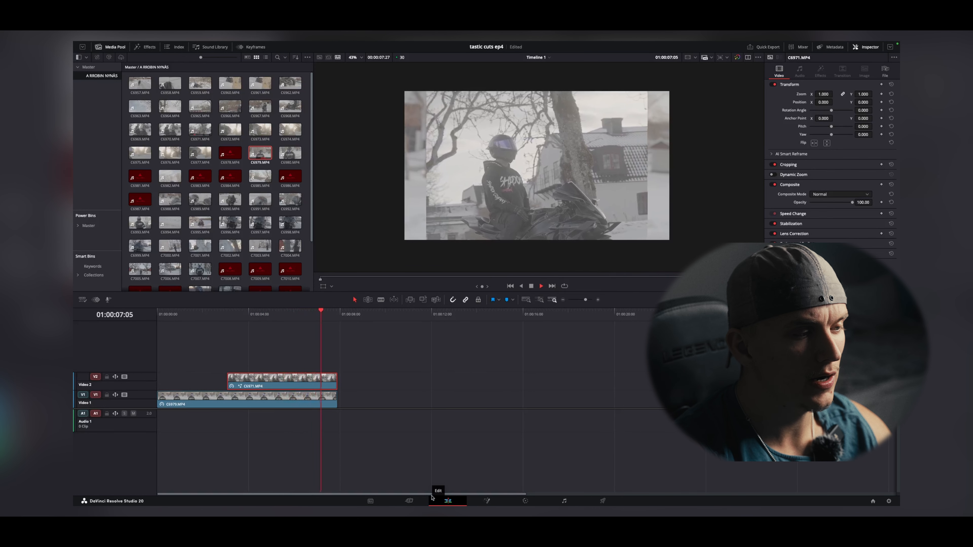
key(space)
key(Up)
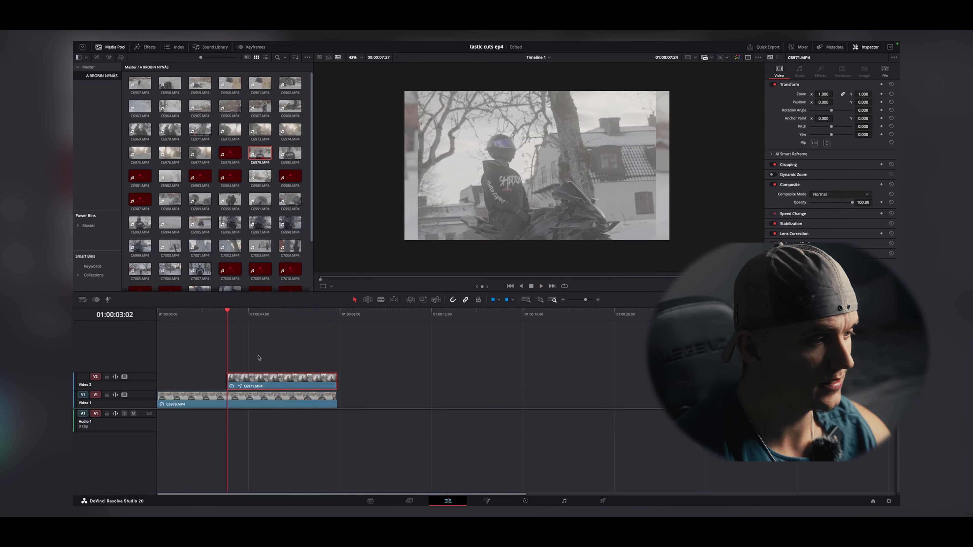
Step: Move C6979.MP4 to about 16 seconds and the masked C6971.MP4 to the start of Video 1, and save the project
drag(245, 399, 616, 399)
drag(280, 377, 209, 395)
key(Up)
key(ctrl+s)
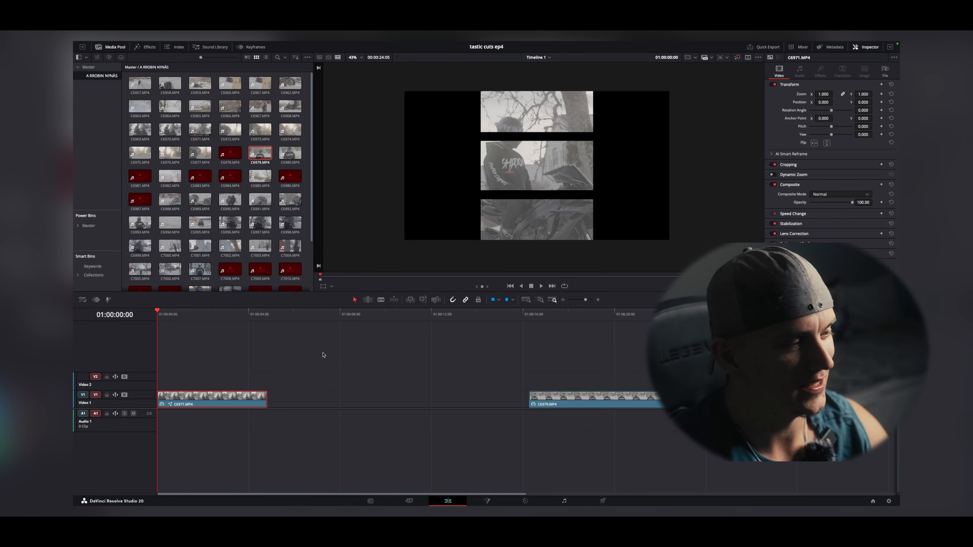
Step: Open the masked C6971.MP4 from Video 1 in the Fusion page
right_click(202, 400)
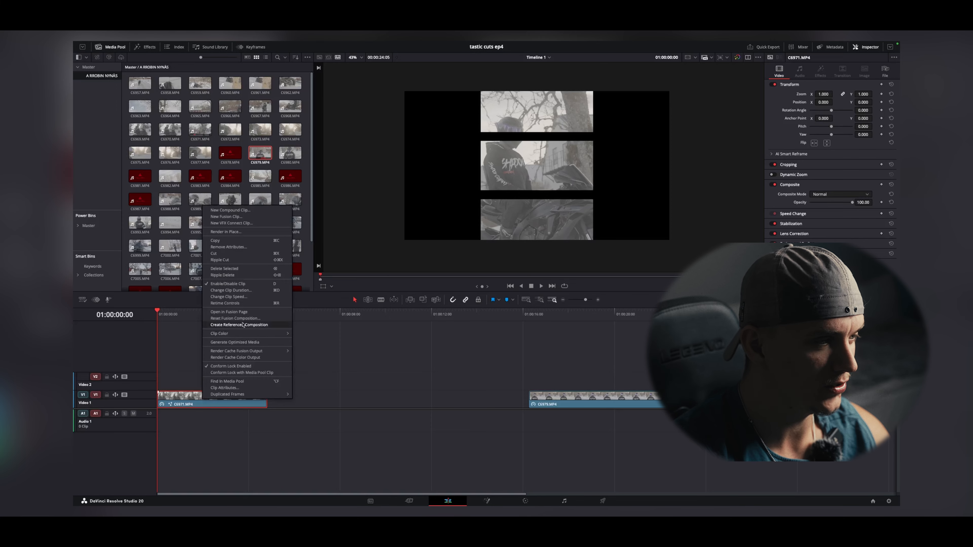
click(230, 312)
click(185, 463)
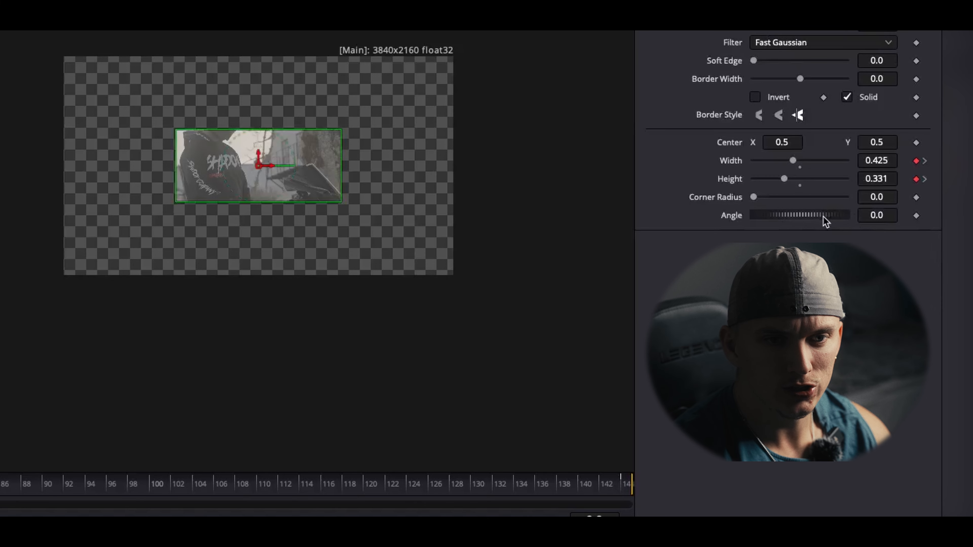
Step: Try out different angles on the rectangle mask, including an entered angle of -50
drag(848, 202, 841, 203)
drag(815, 221, 816, 222)
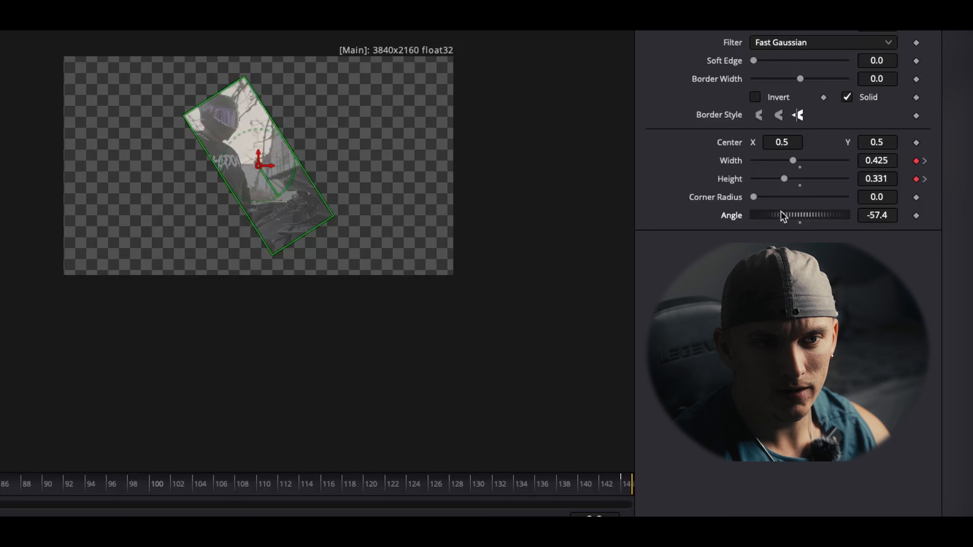
drag(878, 220, 841, 215)
click(876, 215)
key(BackSpace)
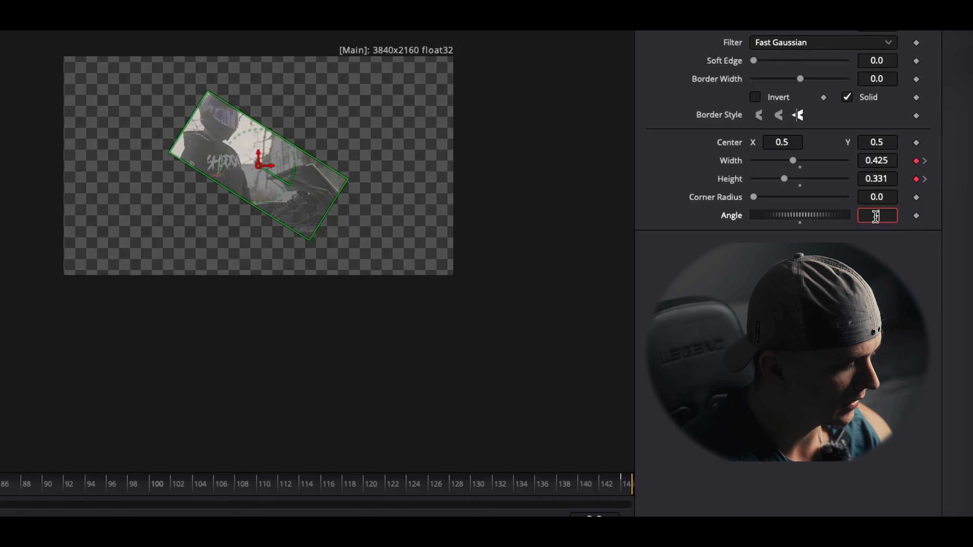
text(-50)
key(Return)
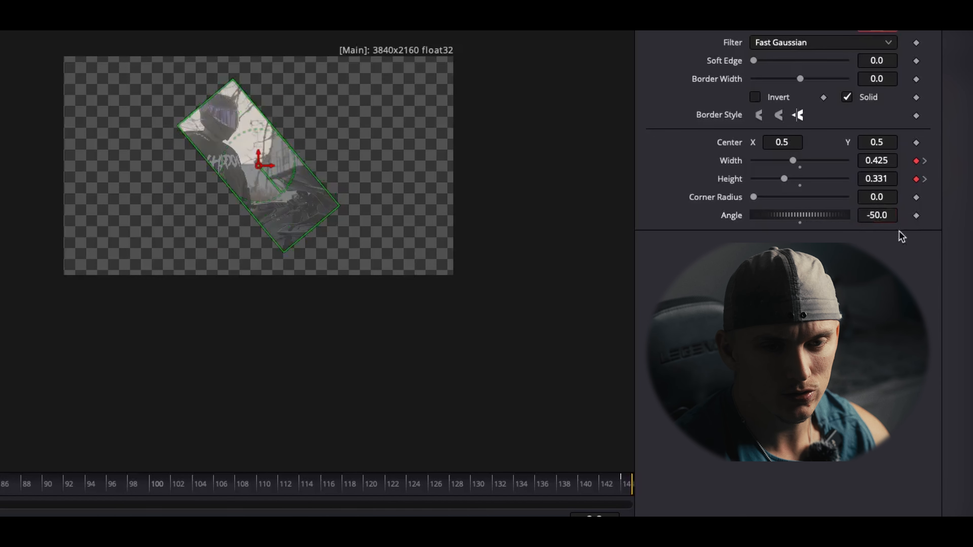
Step: Set the rectangle mask's angle to -90 with a keyframe, and open the angle for editing at the next keyframe
click(875, 217)
text(-90)
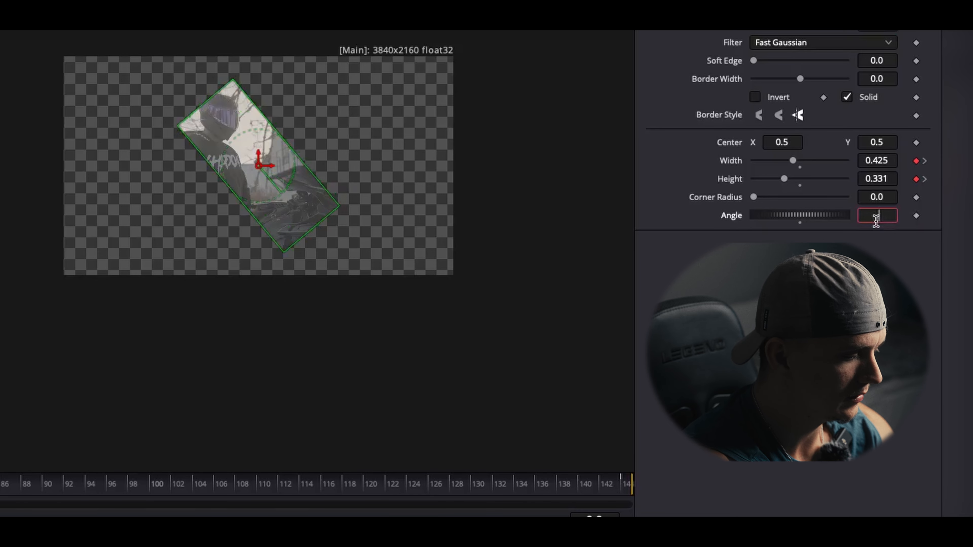
key(Return)
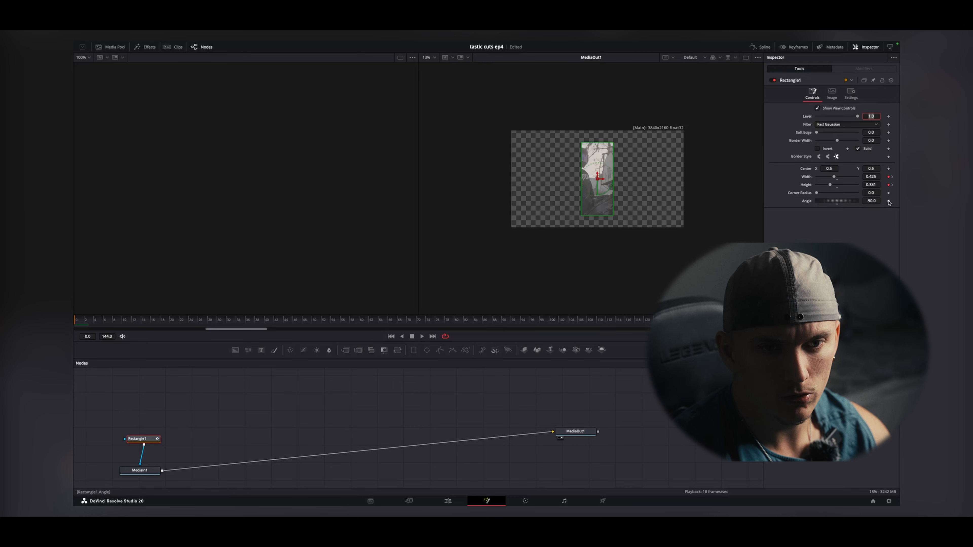
key(])
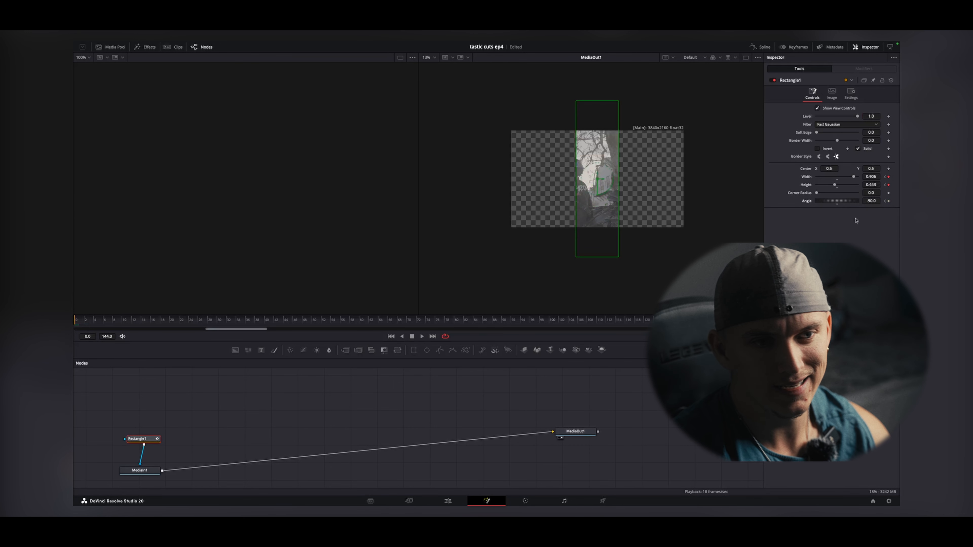
click(872, 201)
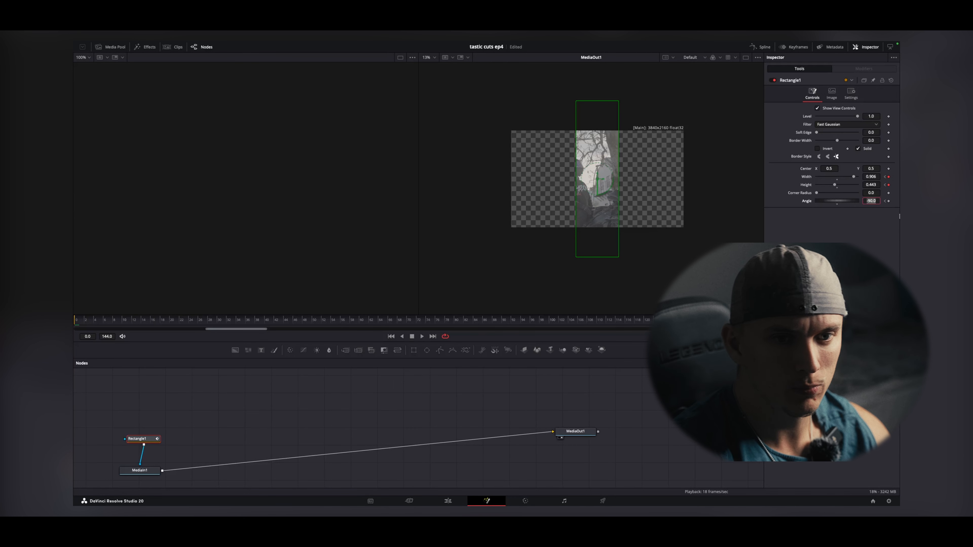
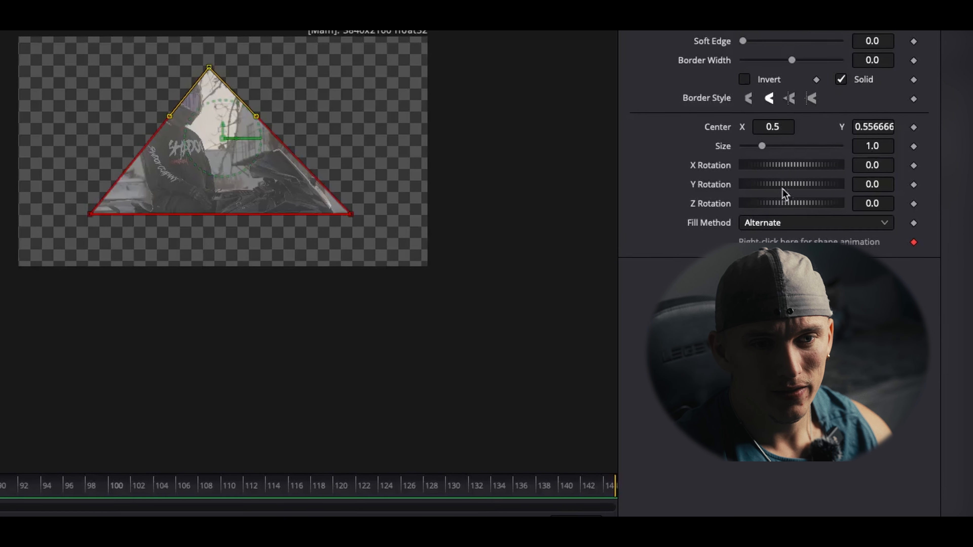
Step: Try out the X, Y and Z rotation of the triangular polygon mask and reset them
drag(775, 167, 788, 195)
drag(791, 160, 813, 160)
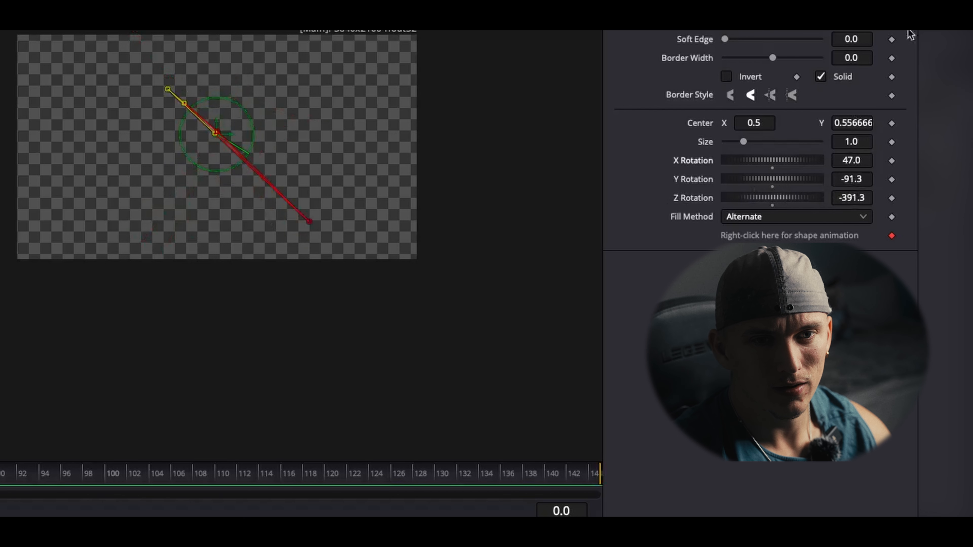
double_click(856, 160)
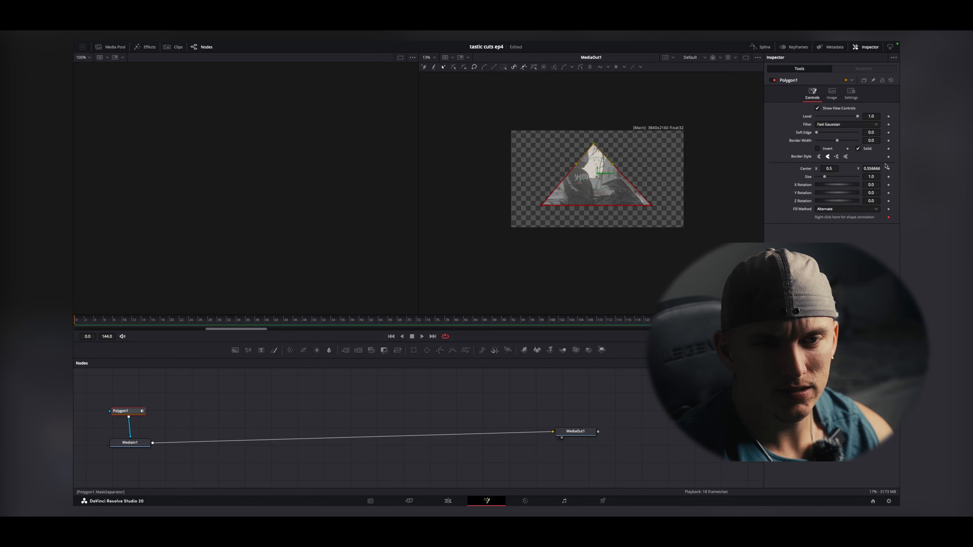
Step: Shrink the triangle mask to a size of about 0.67 and keyframe its size and rotations at the start
drag(824, 177, 821, 178)
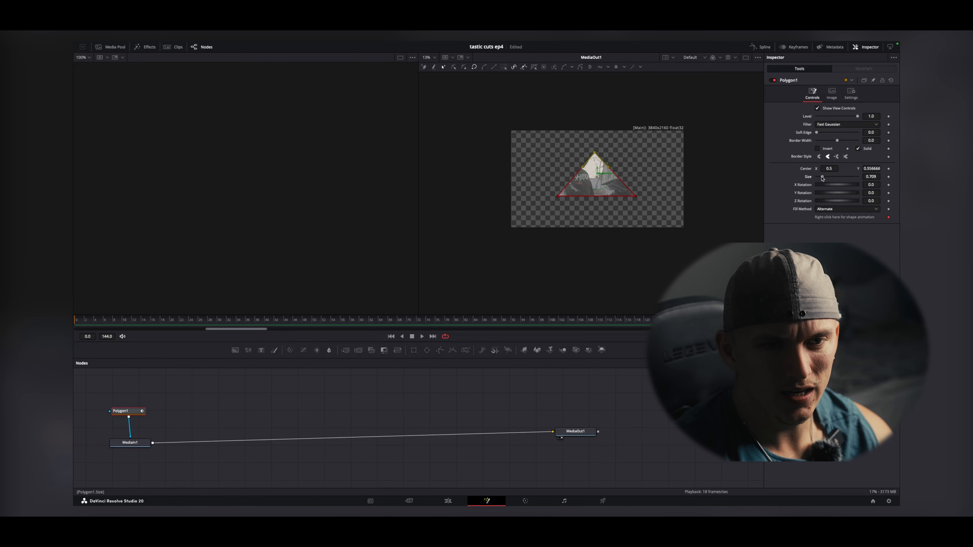
click(888, 177)
click(888, 193)
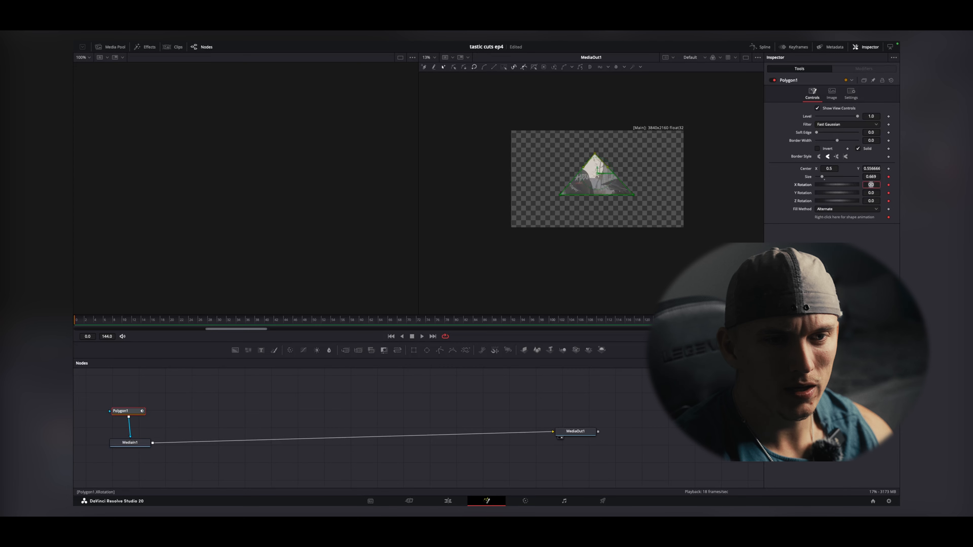
Step: Set the triangle mask's starting rotation to X 20, Y 50 and Z 90
text(20)
key(Tab)
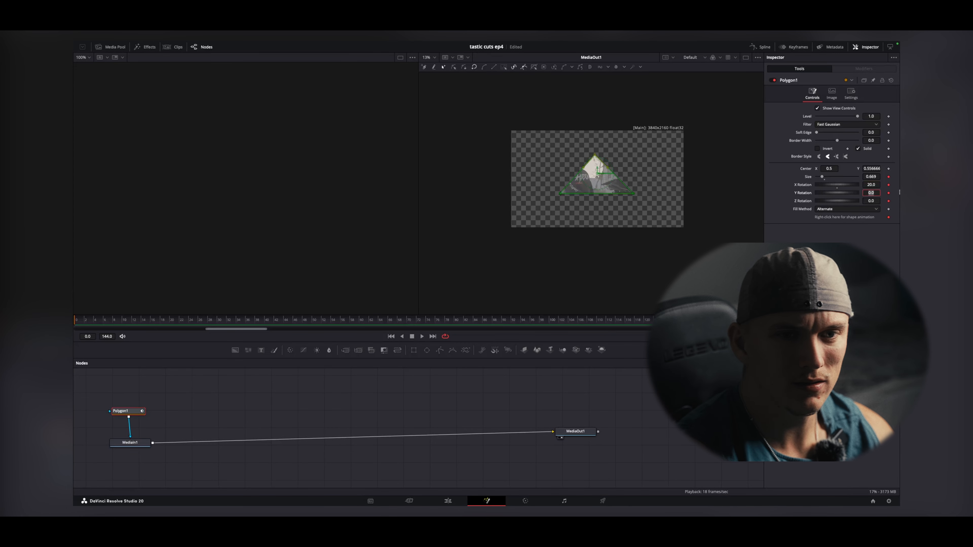
text(50)
key(Tab)
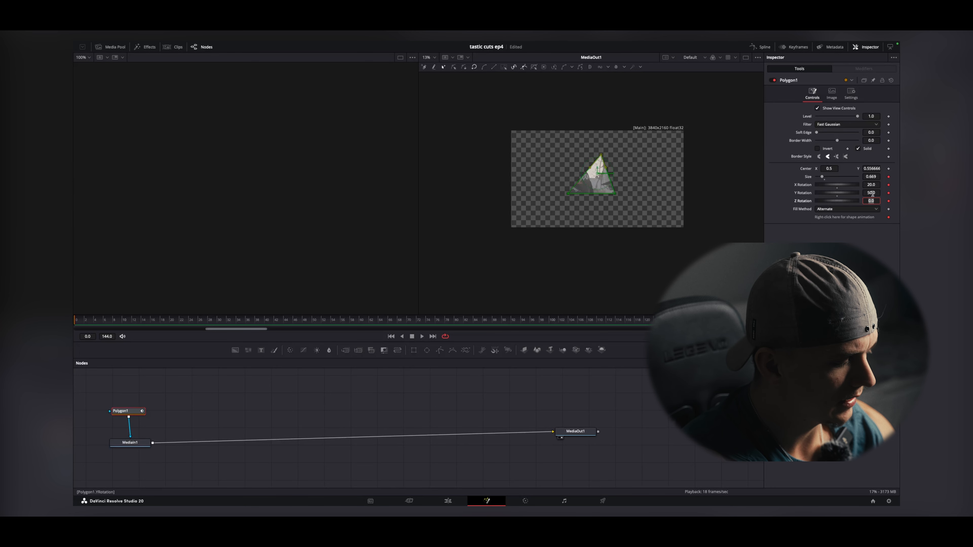
text(90)
key(Tab)
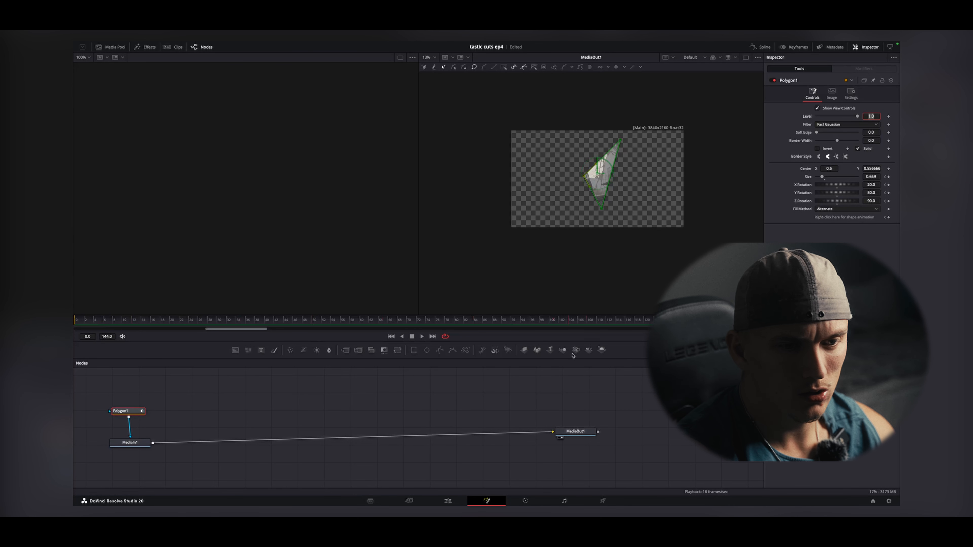
Step: At the end of the clip, set the triangle mask's size to 1.0 and its X, Y and Z rotation to 0
double_click(870, 176)
key(BackSpace)
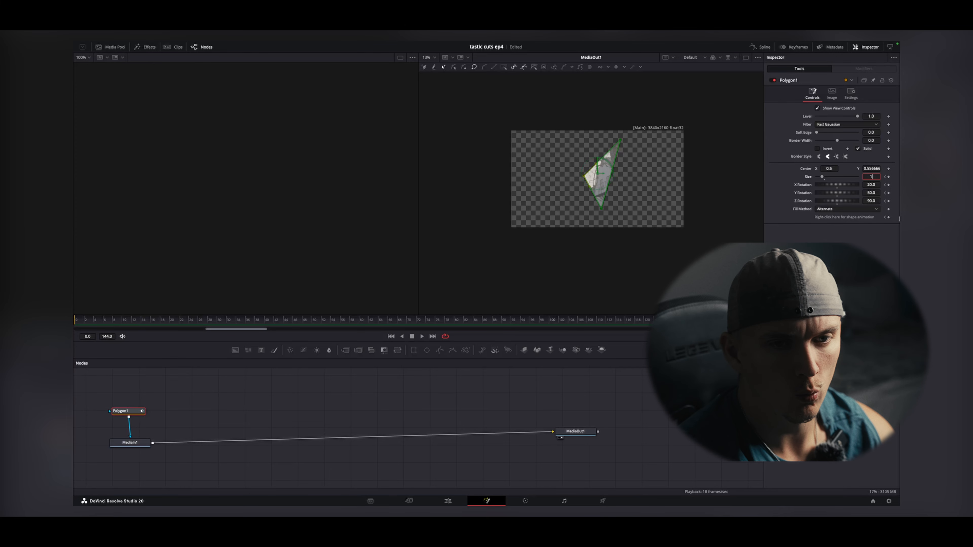
key(Tab)
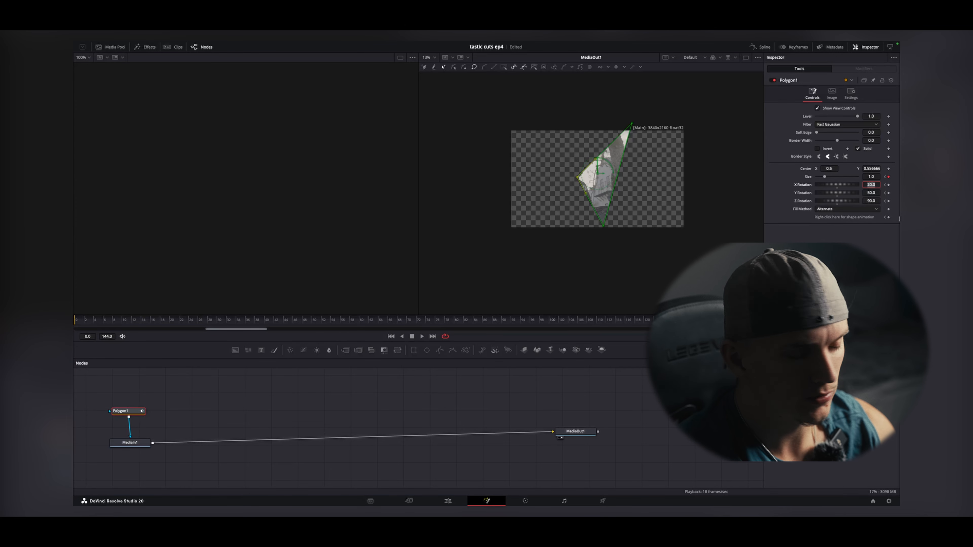
text(0)
key(Tab)
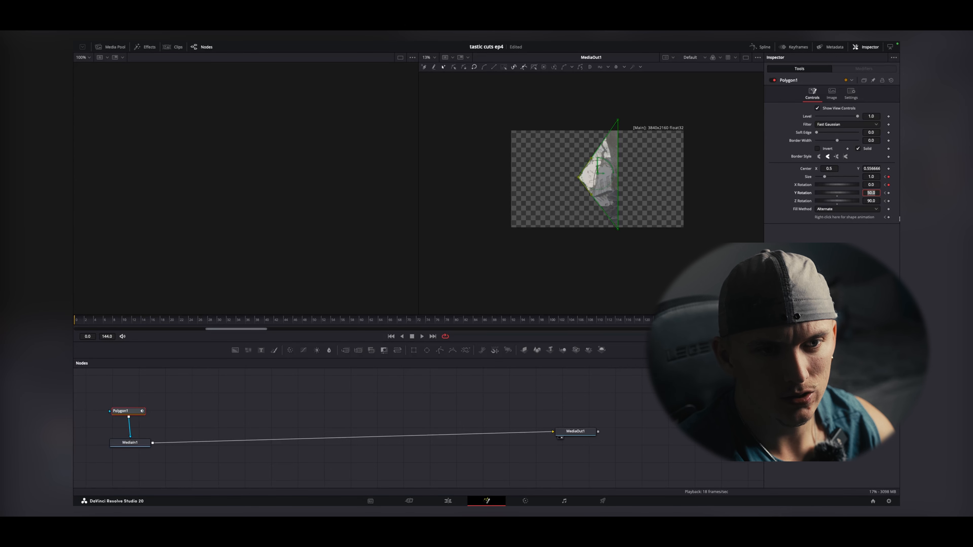
text(0)
key(Tab)
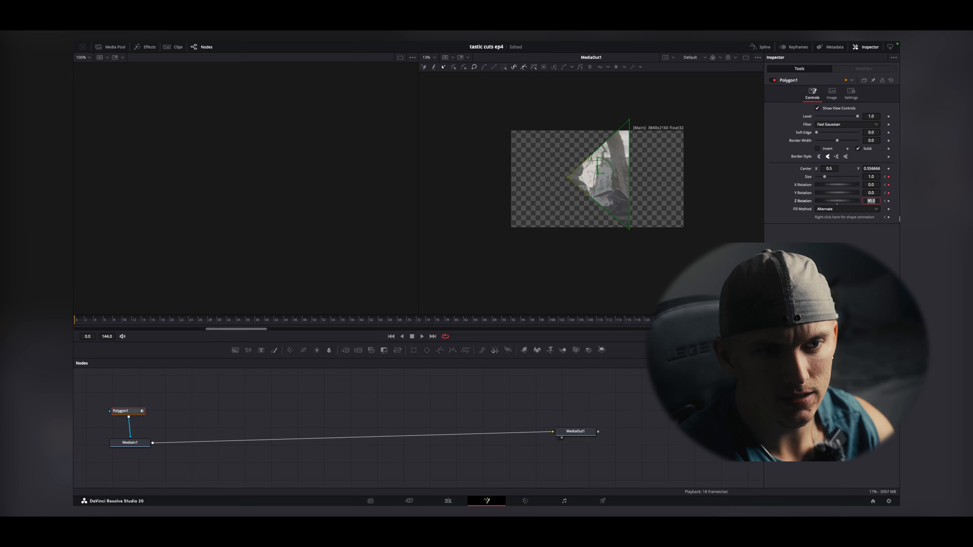
text(0)
key(Tab)
Step: Return to the Edit page, play the rotating triangle mask animation from the clip's start, and go back to the beginning
drag(658, 318, 74, 349)
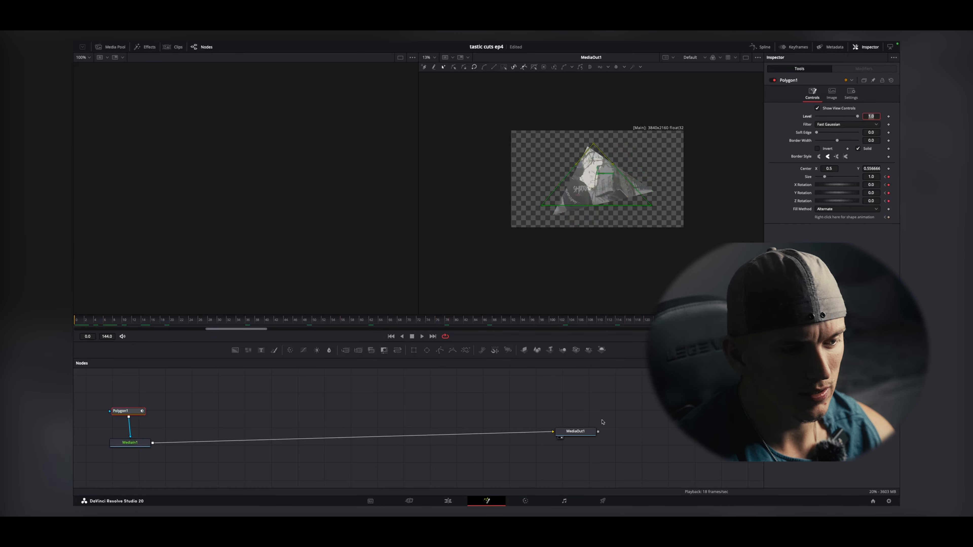
click(447, 500)
drag(228, 321, 76, 318)
key(space)
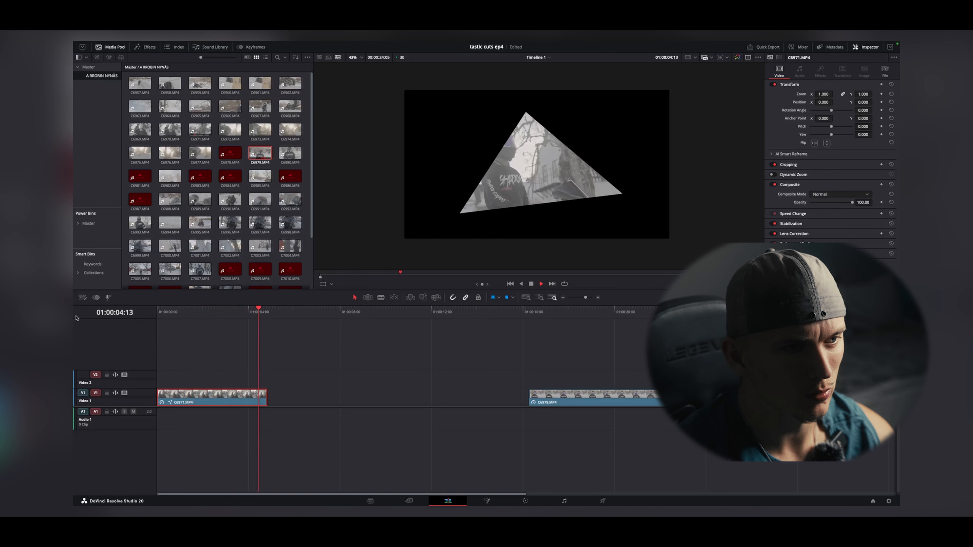
key(space)
key(Home)
Step: Stack the masked C6971.MP4 on Video 2 from about 3 to 12 seconds, with C6979.MP4 at the start of Video 1
mouse_move(593, 402)
mouse_down()
mouse_move(316, 405)
mouse_move(592, 403)
mouse_up()
click(223, 389)
drag(223, 388, 292, 361)
drag(565, 391, 198, 391)
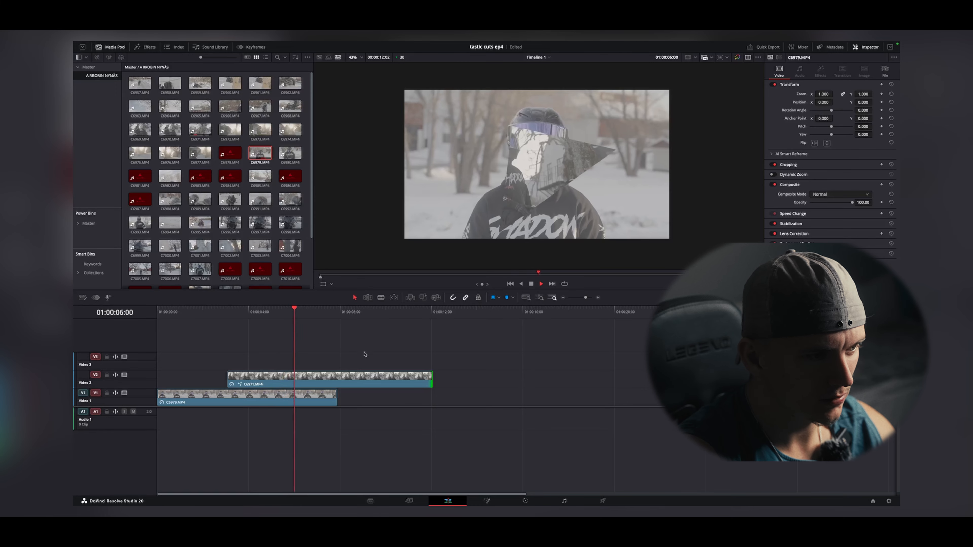
Step: Split C6971.MP4 where C6979.MP4 ends and delete the polygon mask from its second part in Fusion
key(ctrl+b)
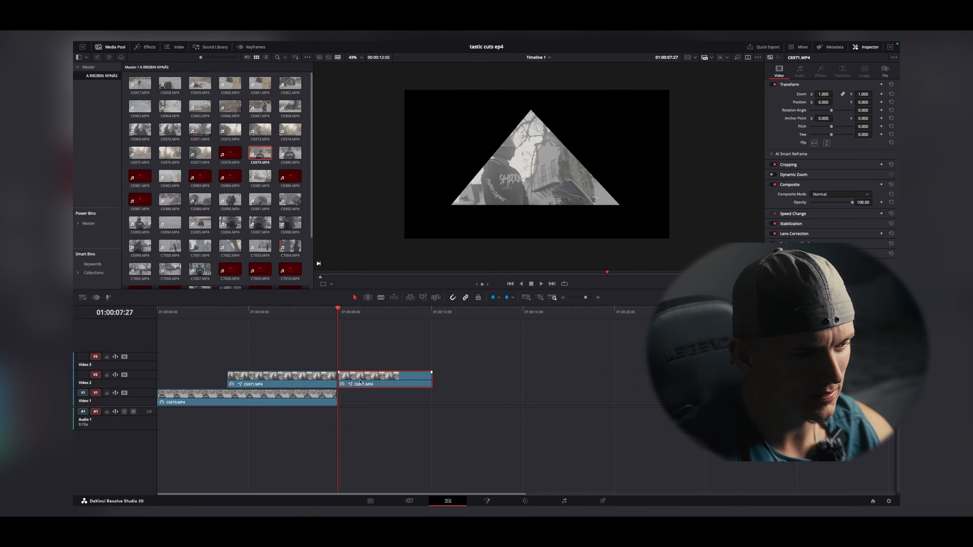
right_click(360, 381)
click(379, 294)
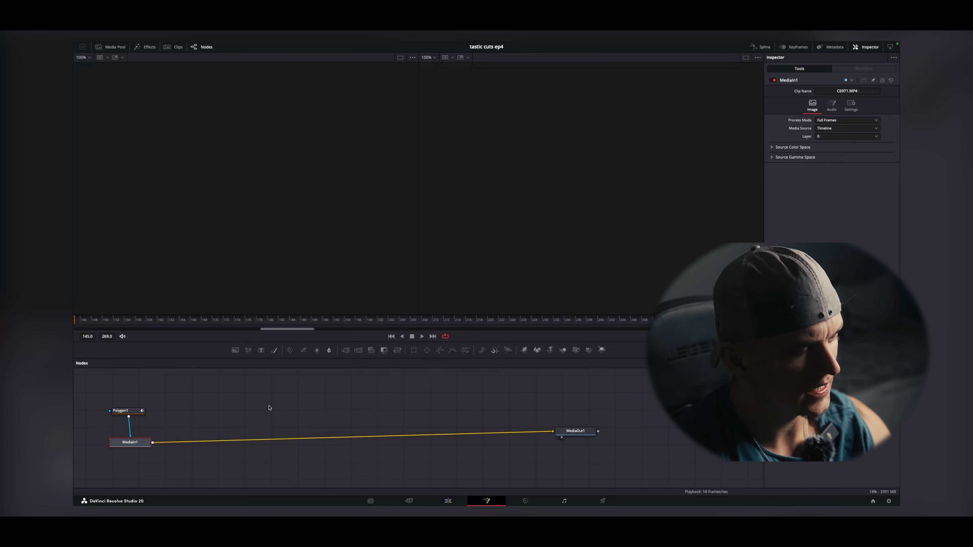
click(132, 412)
key(Delete)
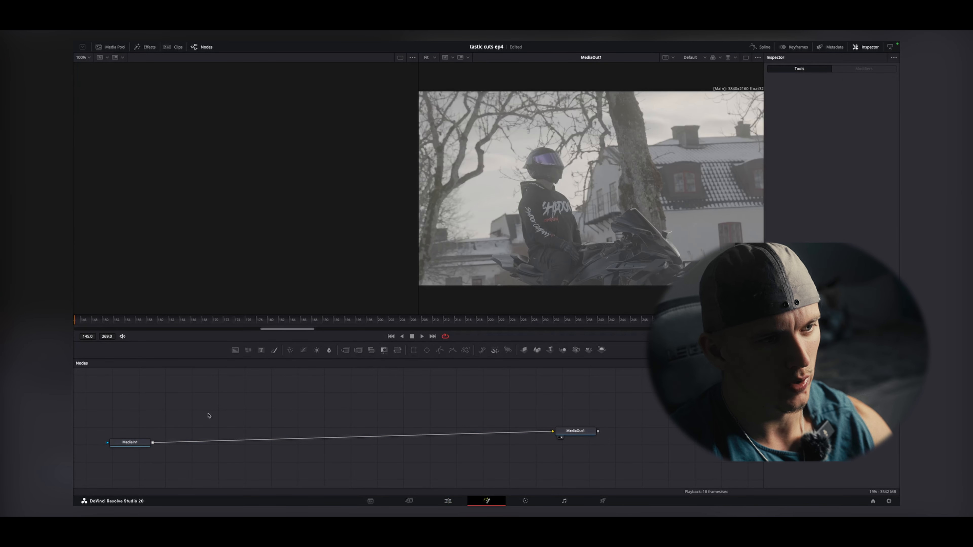
Step: Return to the Edit page and play the stacked clips through the triangle reveal into the unmasked footage
click(449, 501)
key(space)
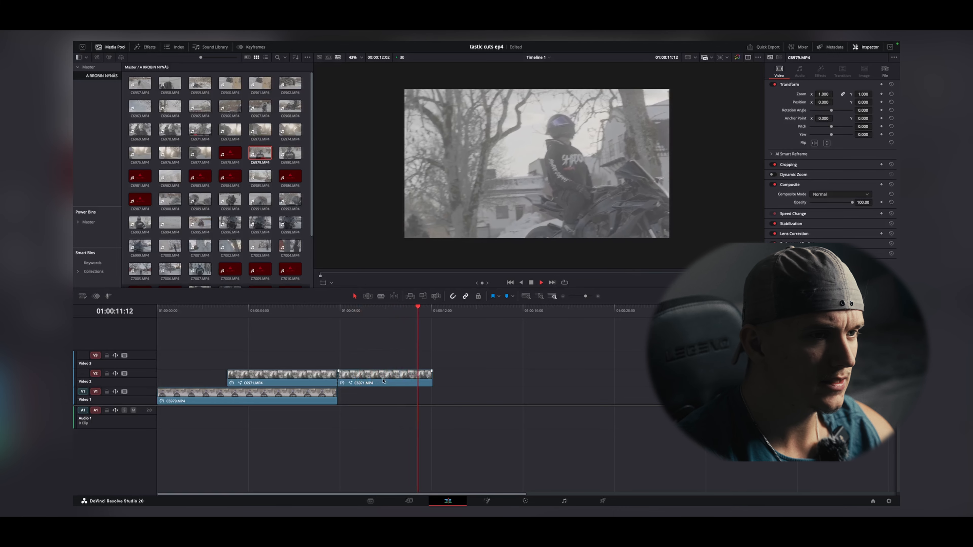
key(space)
Step: Delete C6979.MP4 and the unmasked part of C6971.MP4, and open the remaining masked clip in Fusion
key(BackSpace)
click(231, 318)
right_click(251, 377)
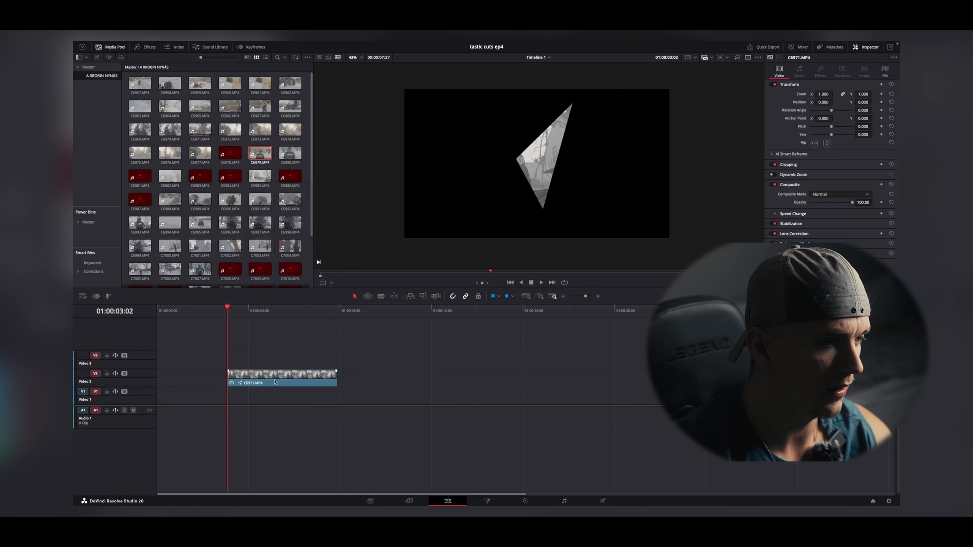
right_click(277, 378)
click(302, 288)
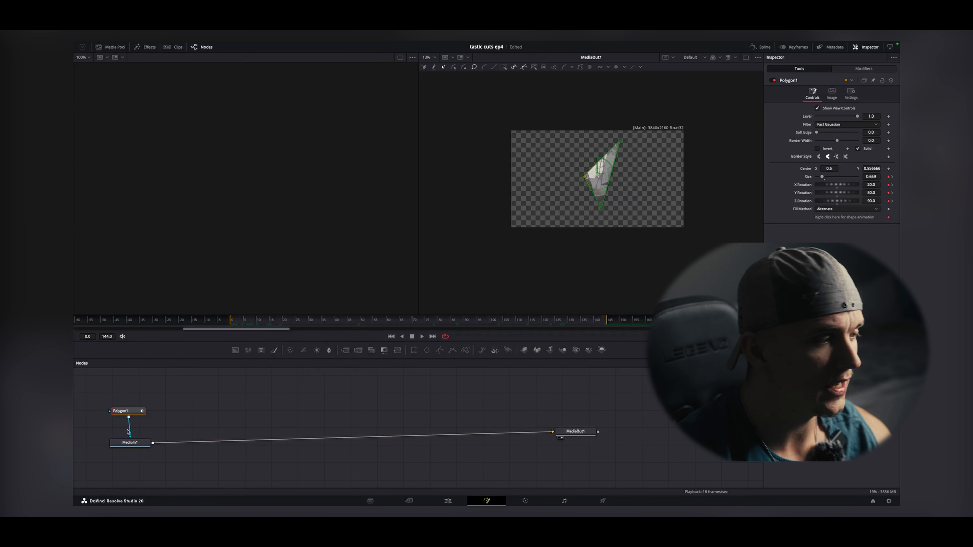
Step: Move the triangle mask to a Center X of 0.835 and rearrange the nodes to make room above it
drag(824, 169, 862, 169)
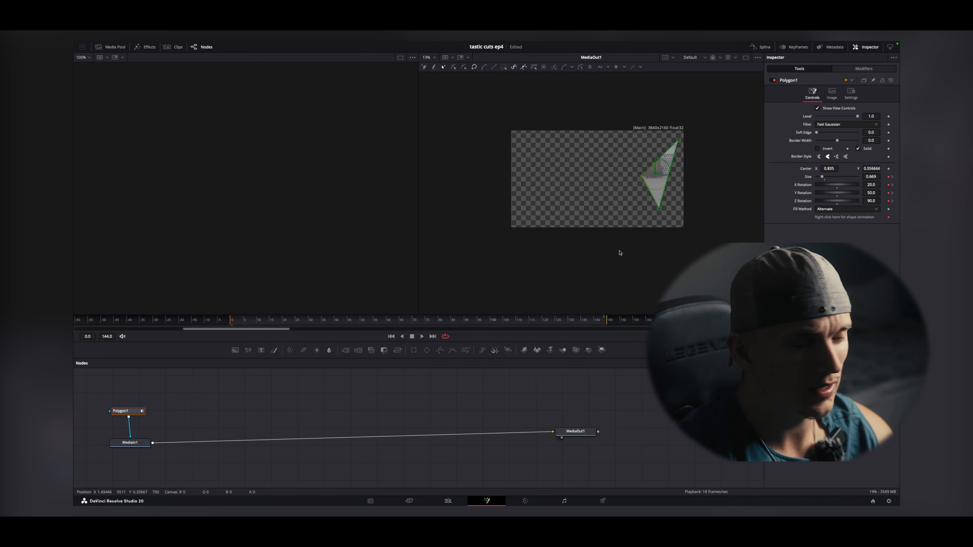
drag(129, 444, 125, 455)
drag(132, 411, 131, 419)
Step: Paste a copy of the polygon mask feeding into the first one and set its Center X to 0.5
click(130, 388)
key(ctrl+v)
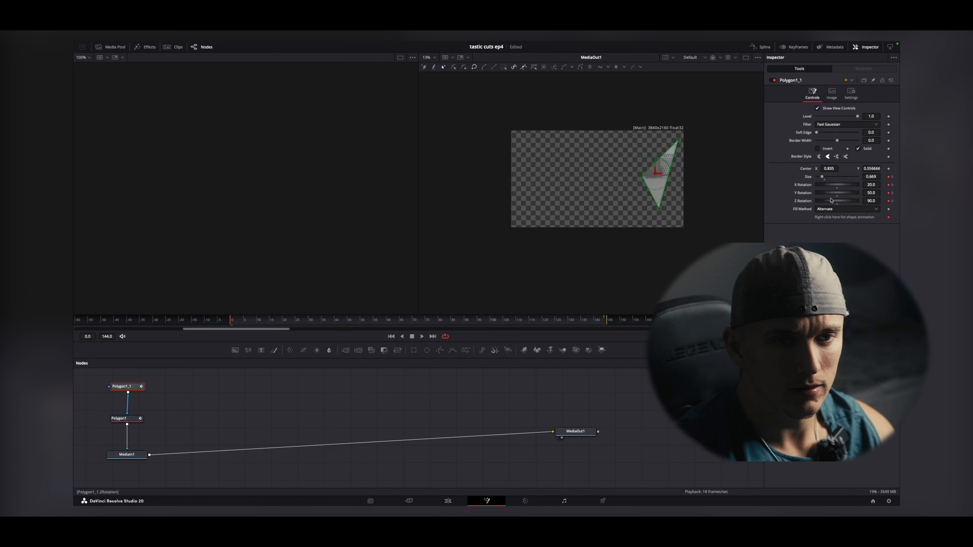
drag(838, 172, 833, 168)
key(Tab)
Step: Paste a third polygon mask at the top of the mask chain and move it to a Center X of 0.118
drag(123, 421, 122, 431)
drag(130, 386, 127, 396)
click(121, 379)
key(ctrl+v)
drag(133, 402, 132, 407)
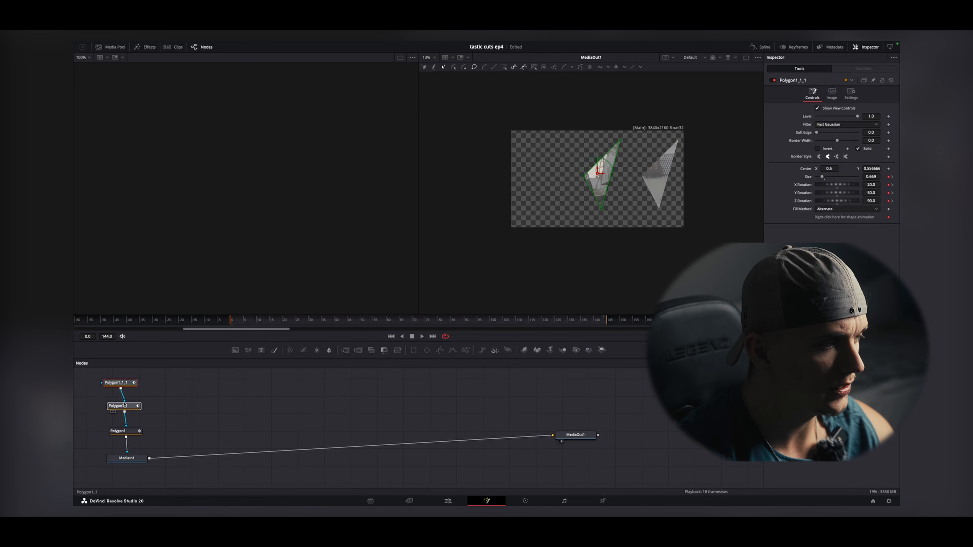
drag(831, 168, 711, 179)
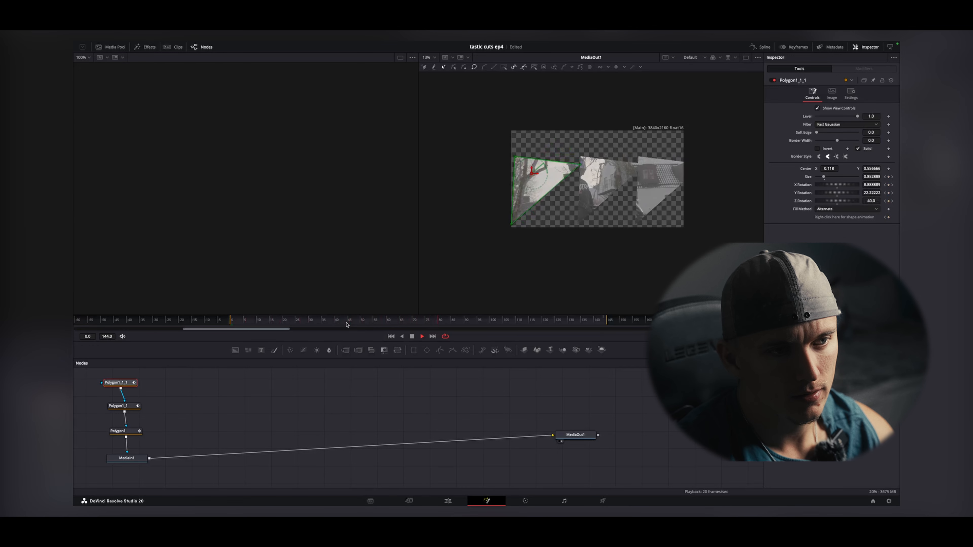
Step: Finish previewing the three-triangle animation and return to the Edit page to view the result
key(space)
click(447, 500)
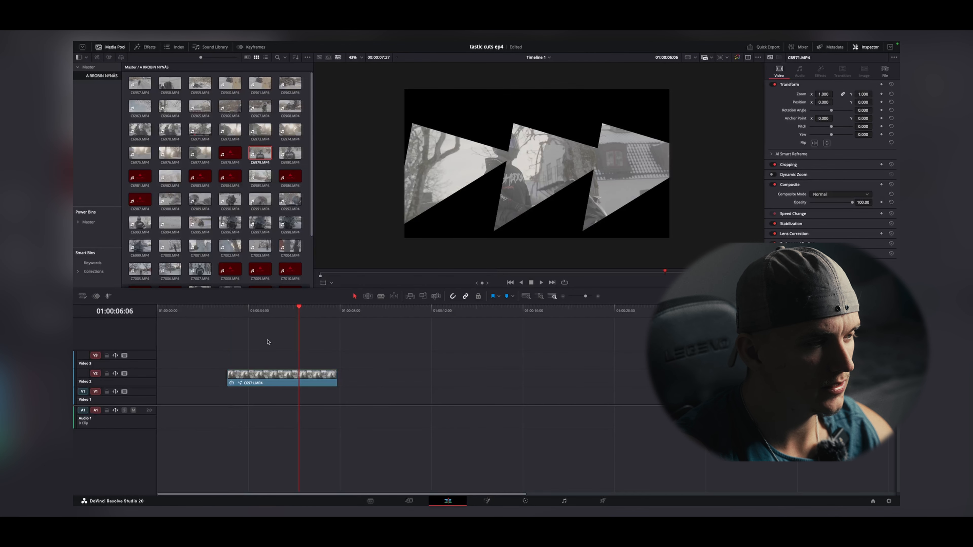
Step: Move the C6971.MP4 clip to the start of the timeline and play back its triangle reveal from the beginning
drag(274, 381, 205, 382)
key(Home)
key(space)
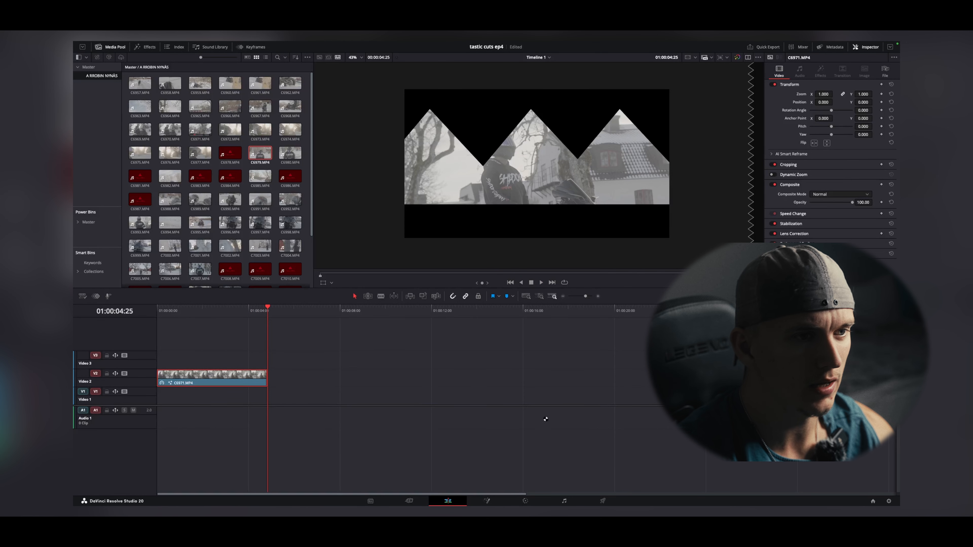
drag(184, 310, 130, 314)
key(space)
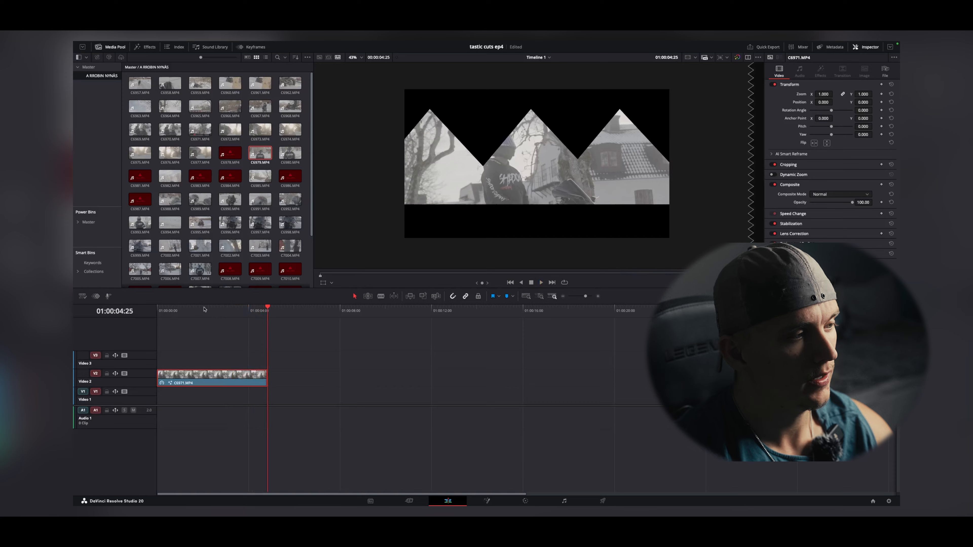
drag(201, 309, 157, 310)
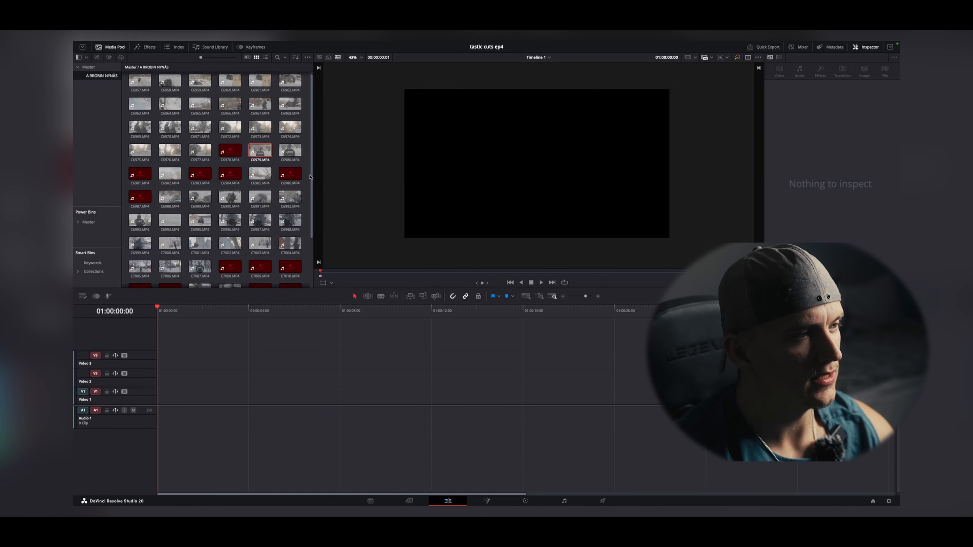
Step: Add a Text+ title to the Video 1 track at the start of the empty timeline
drag(310, 177, 309, 245)
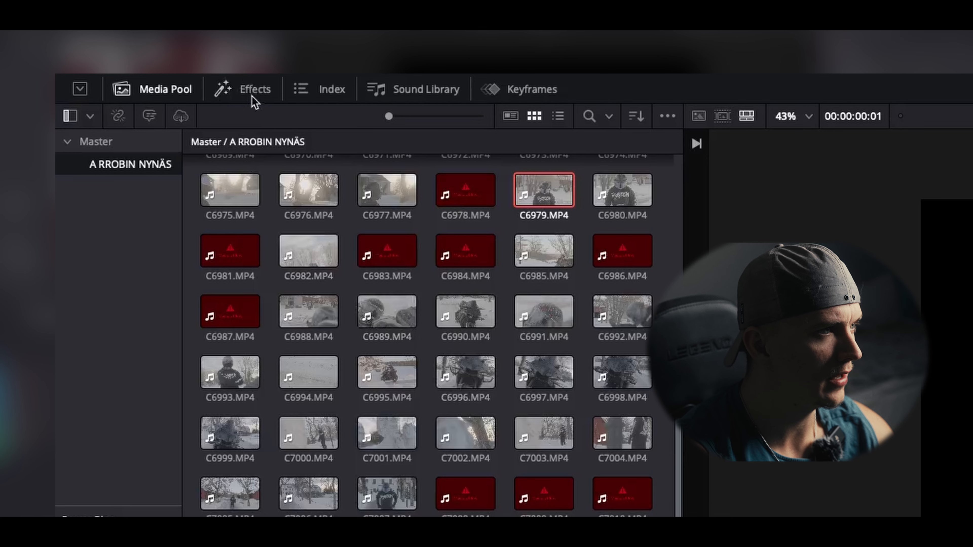
click(254, 92)
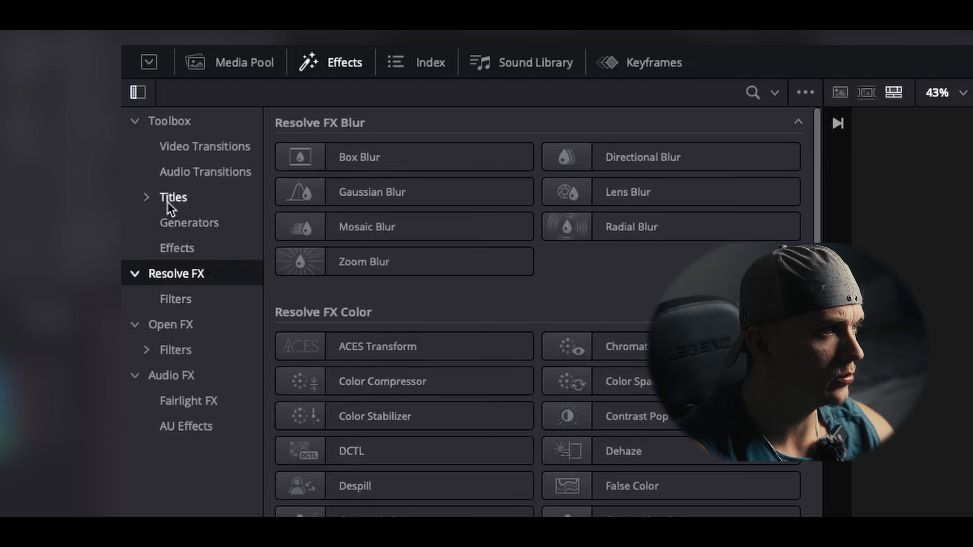
click(168, 203)
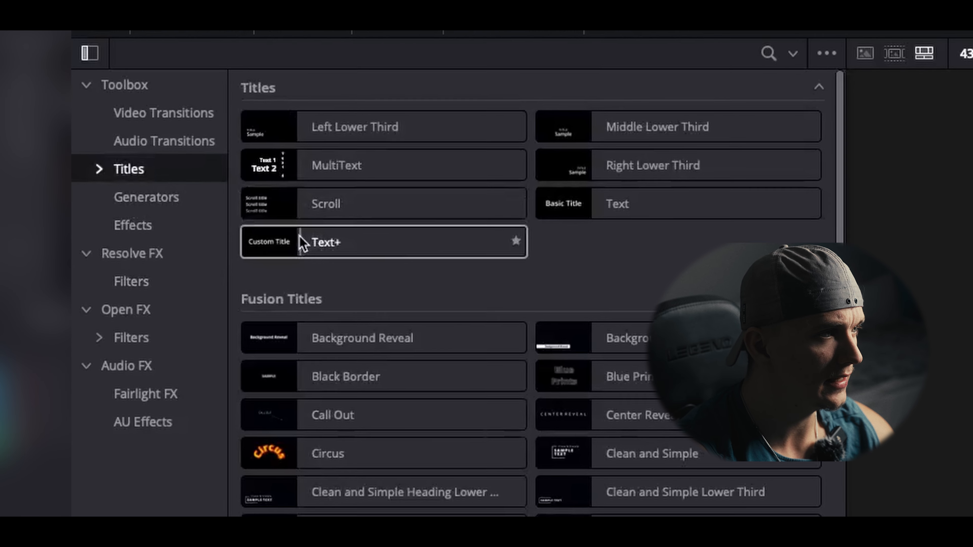
drag(299, 236, 159, 399)
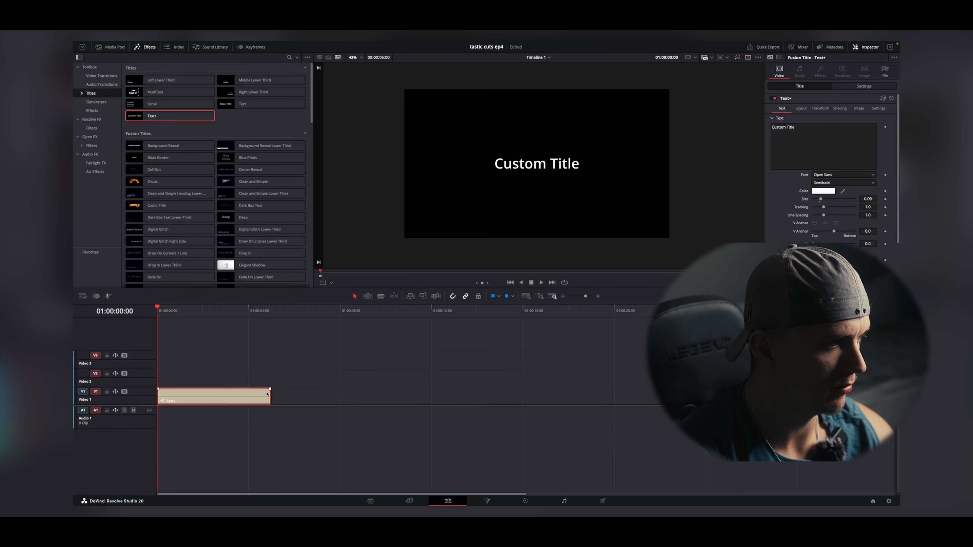
key(super+=)
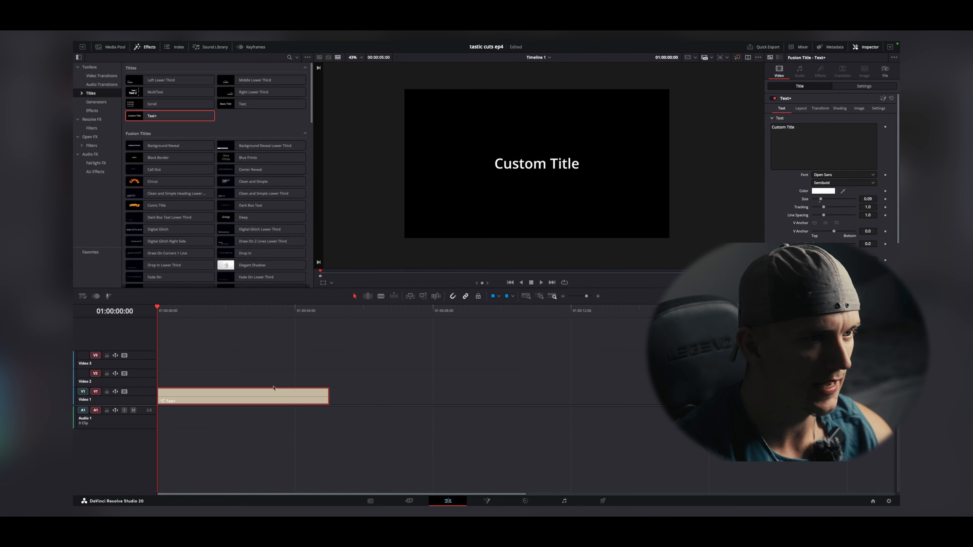
key(super+minus)
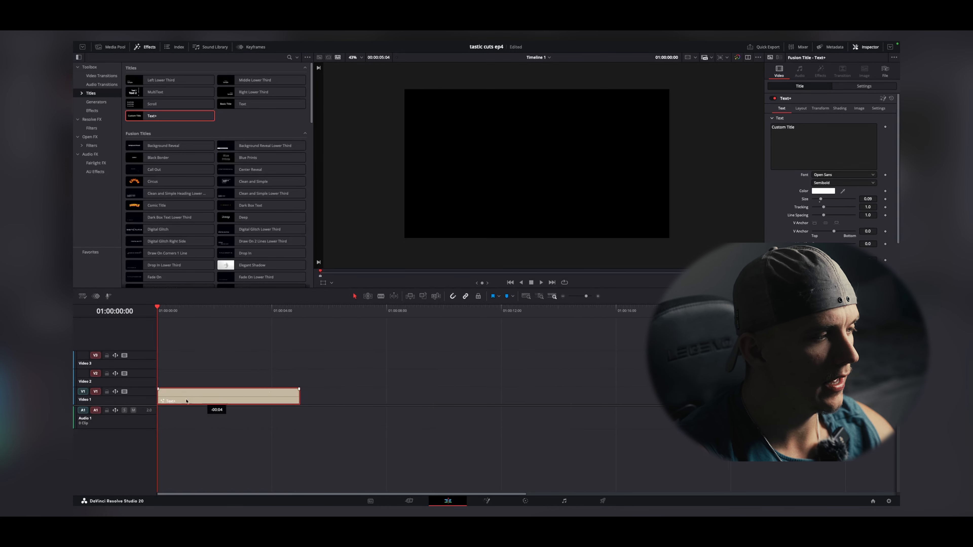
Step: Set the title's font to Arial Black and change its text to "ARIAL BLACK"
click(835, 175)
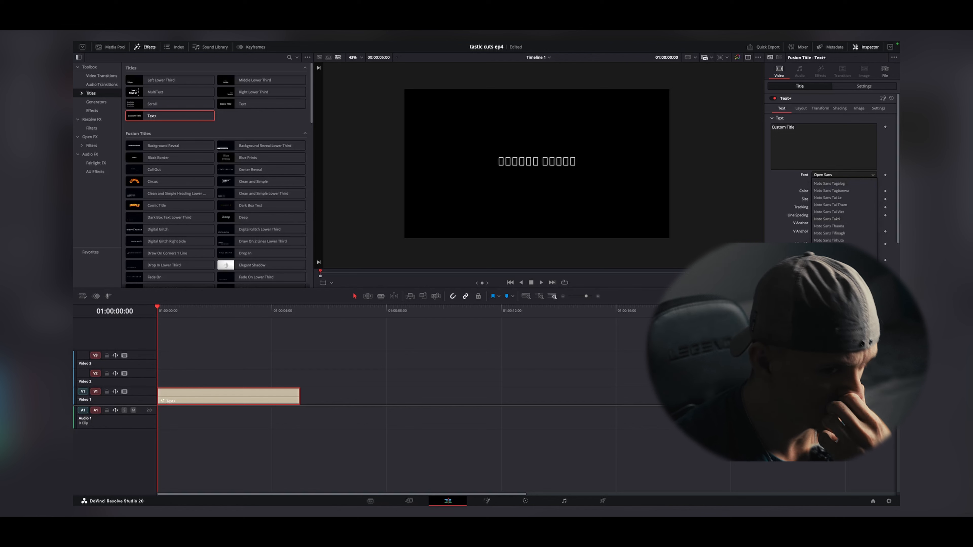
scroll(831, 226, down, 4)
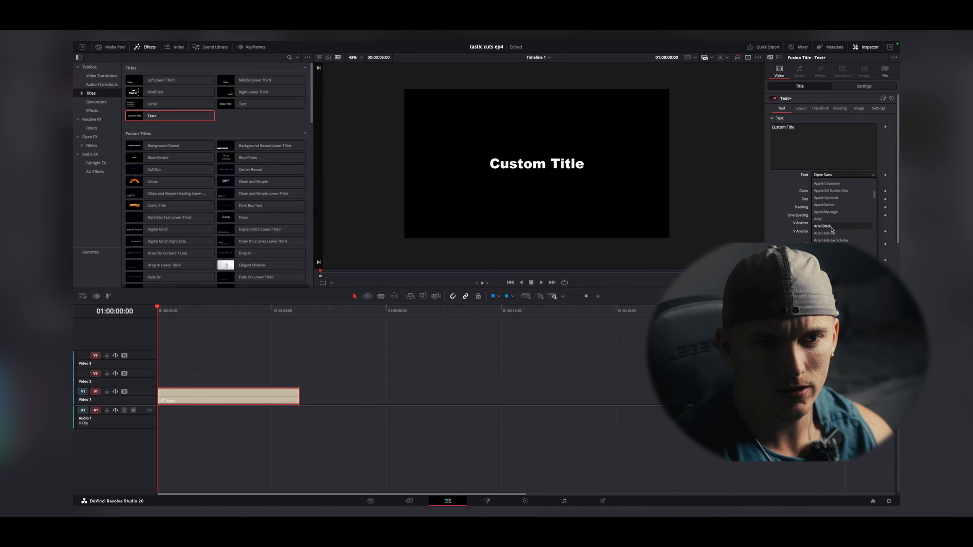
click(831, 226)
drag(799, 128, 645, 98)
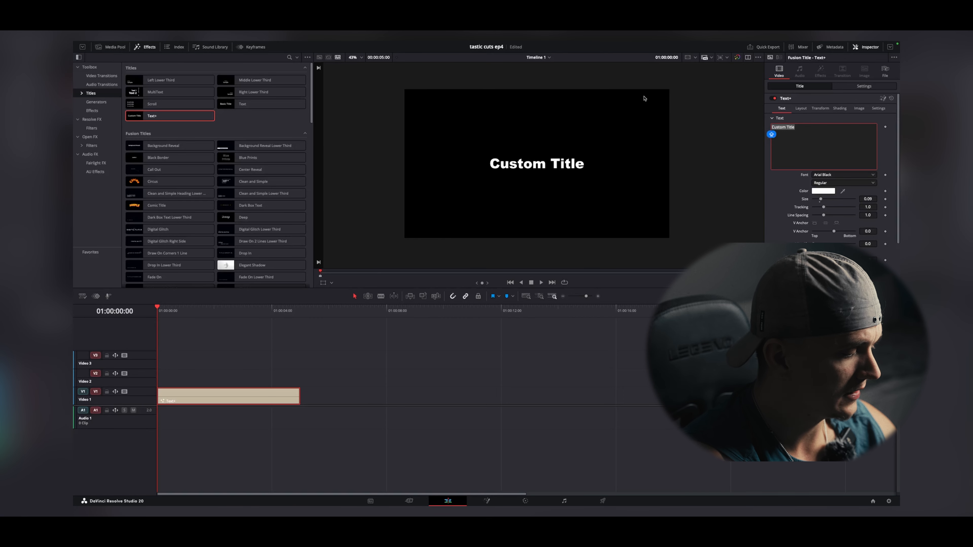
text(ARIAL BLACK)
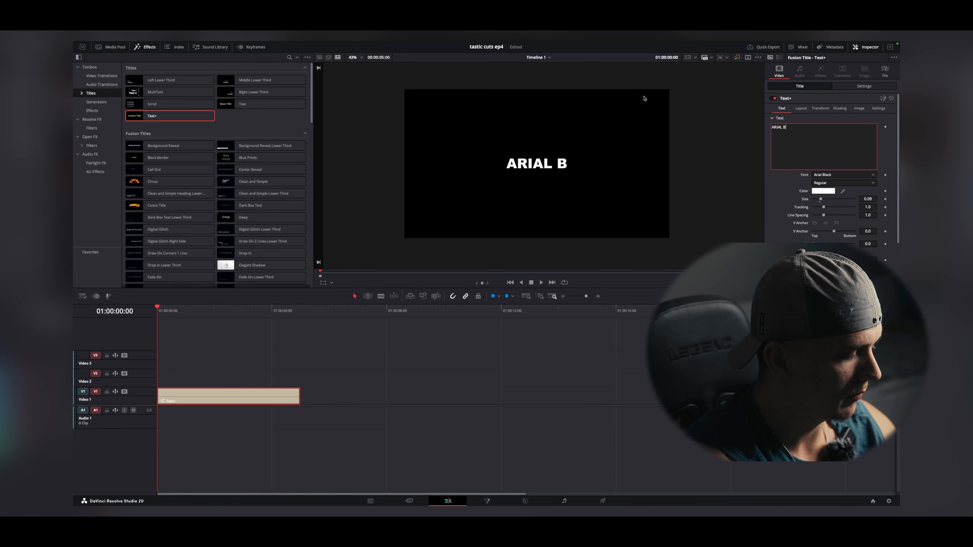
click(430, 418)
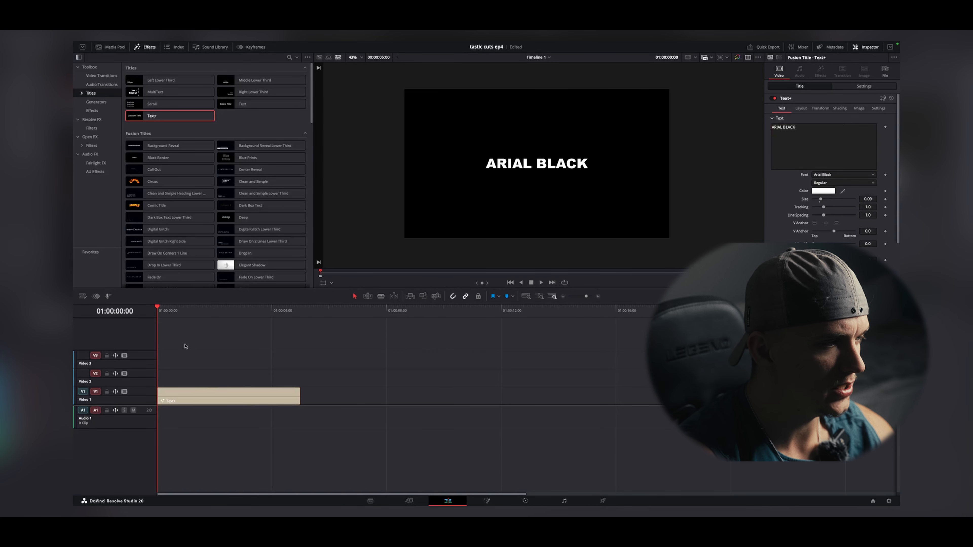
Step: Split the title clip at 01:00:00:02 and again at 01:00:00:04 to make two-frame segments
click(188, 398)
scroll(235, 387, up, 5)
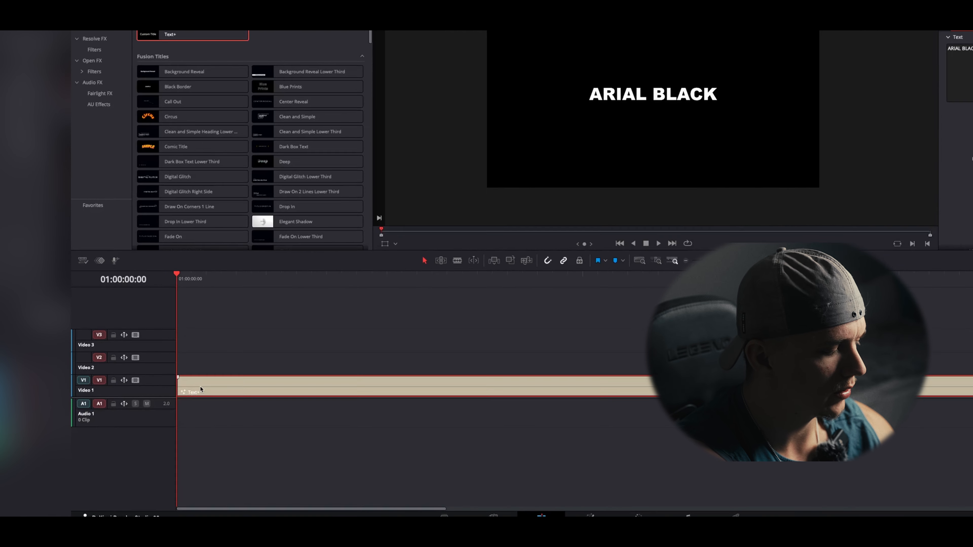
key(Right)
key(Right)
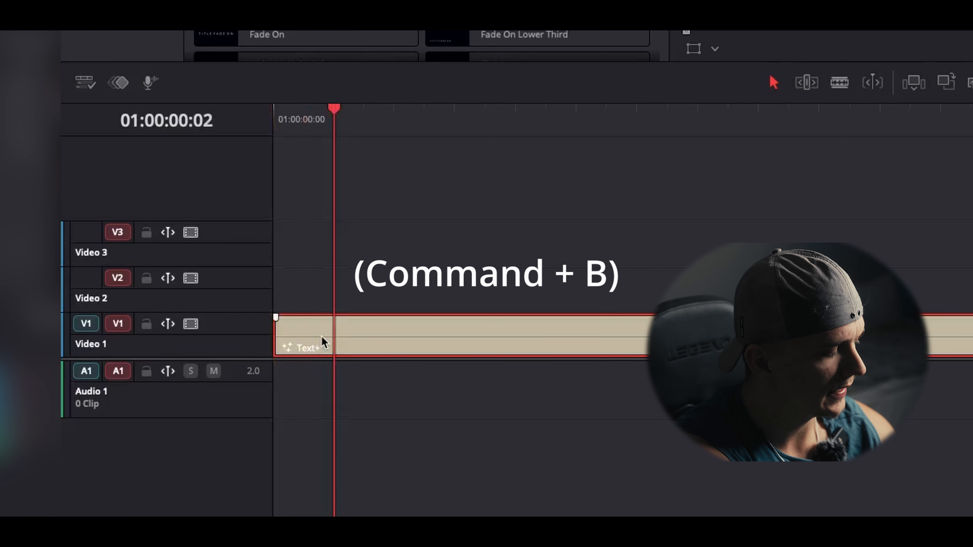
key(super+b)
key(Right)
key(Right)
click(413, 335)
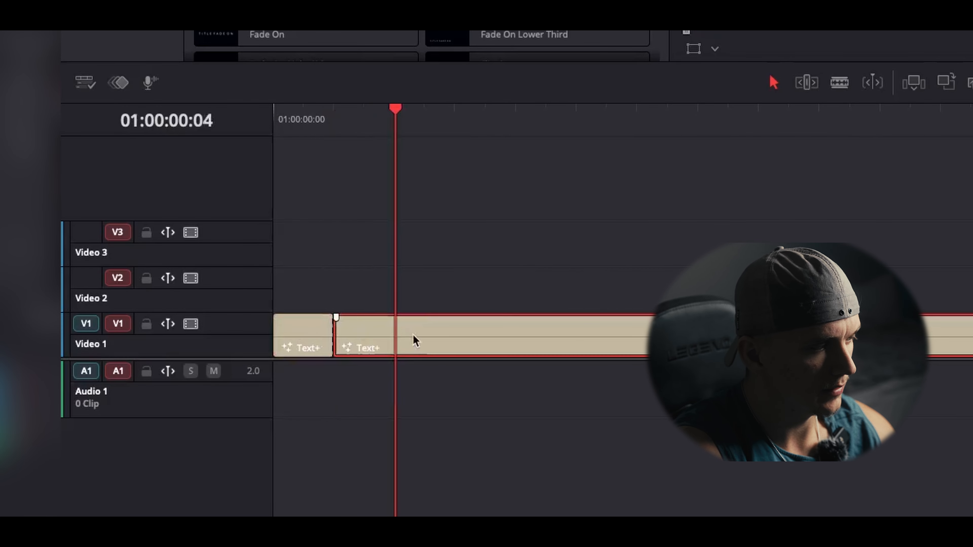
key(super+b)
Step: Split the remaining title clip at 01:00:00:06 and 01:00:00:08
key(Right)
key(Left)
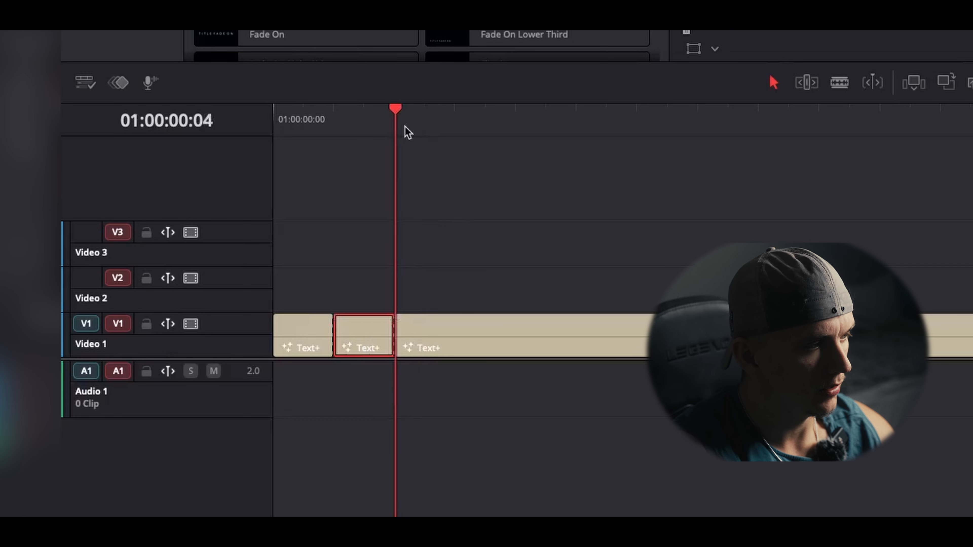
key(Right)
key(Right)
key(ctrl+b)
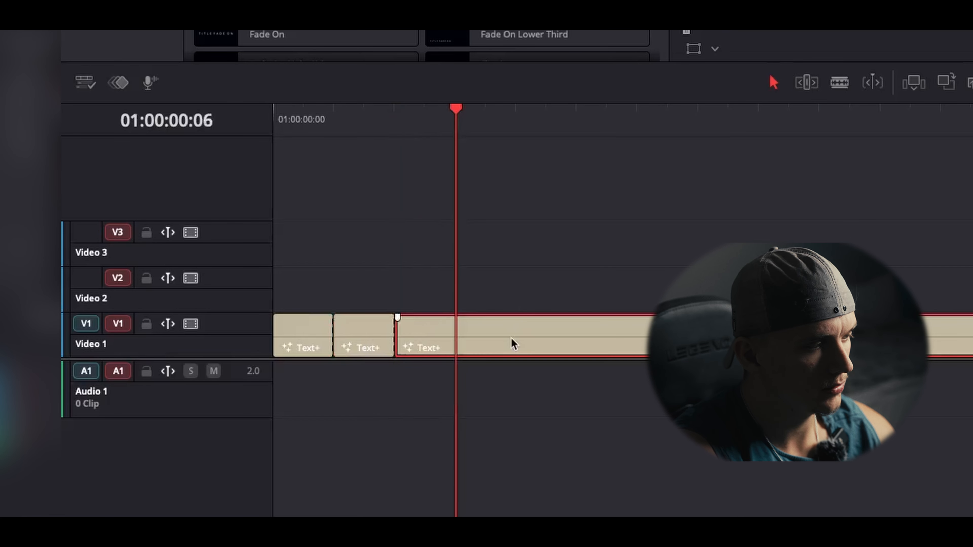
click(512, 339)
key(Right)
key(Right)
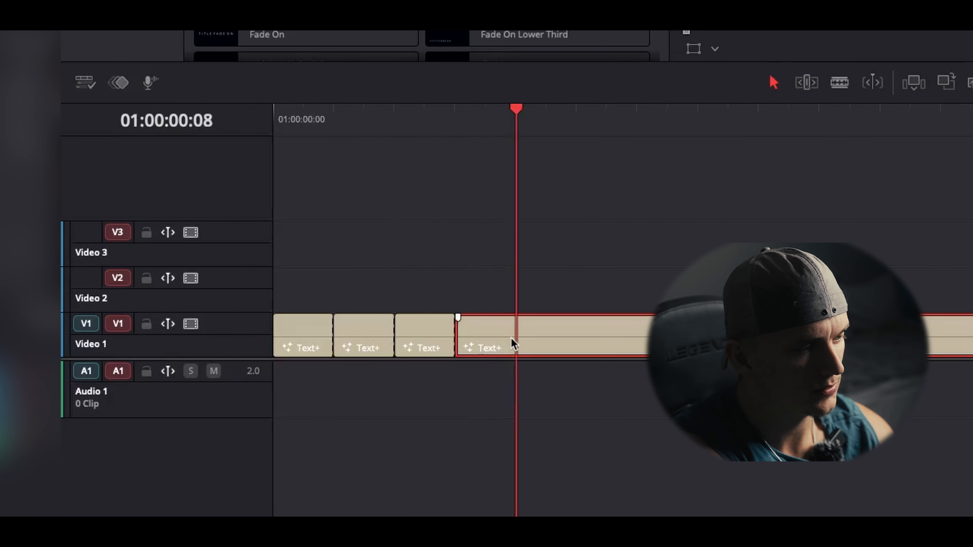
key(ctrl+b)
Step: Split the title at 01:00:00:10 and delete the long remainder after the fifth two-frame segment
click(565, 339)
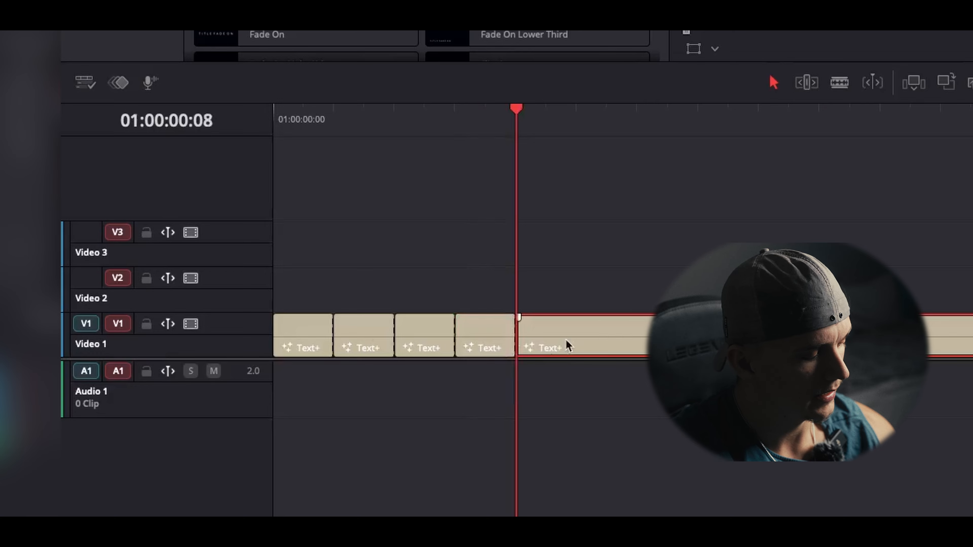
key(Right)
key(Right)
key(ctrl+b)
click(638, 337)
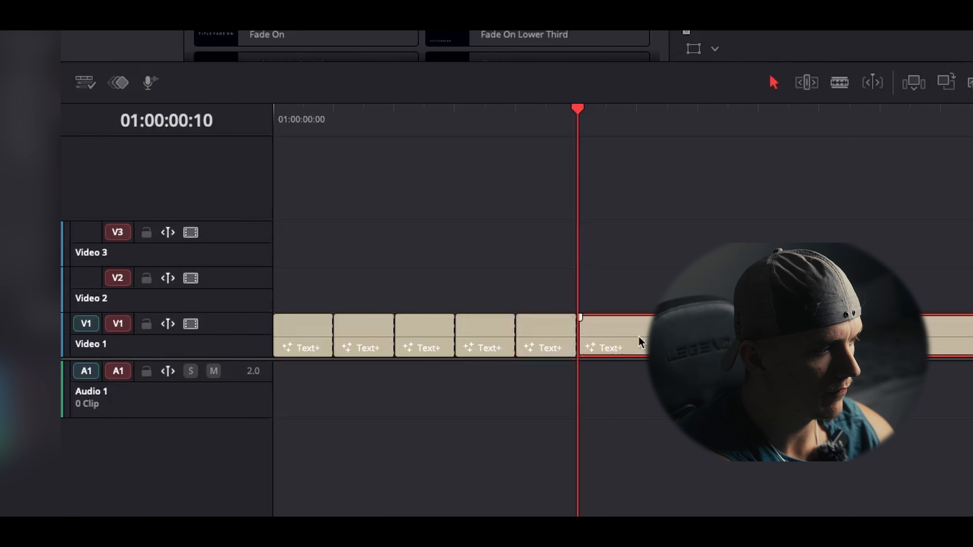
key(Delete)
Step: With the playhead at 01:00:00:01, set the second title segment's tracking to 1.05 and return it to its gap on Video 1
click(291, 115)
scroll(390, 299, up, 3)
key(Right)
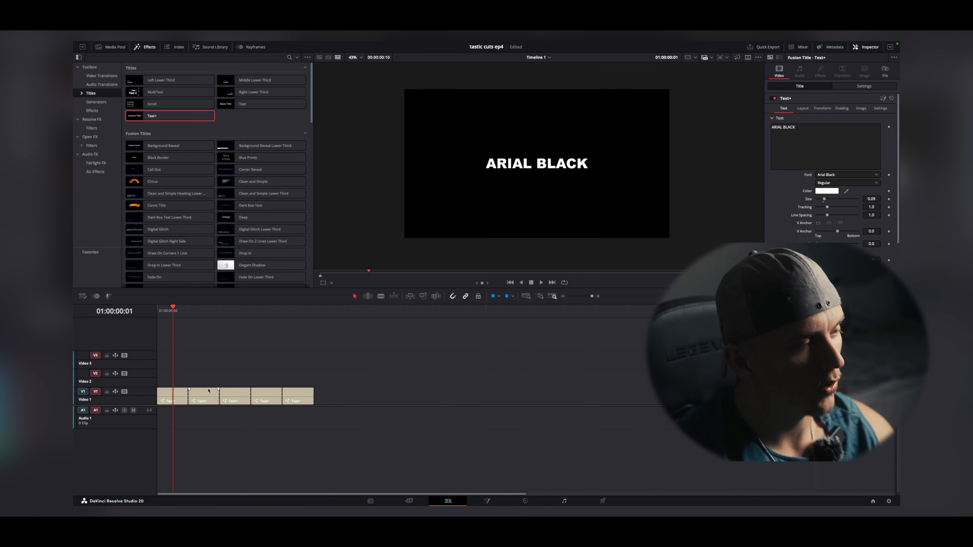
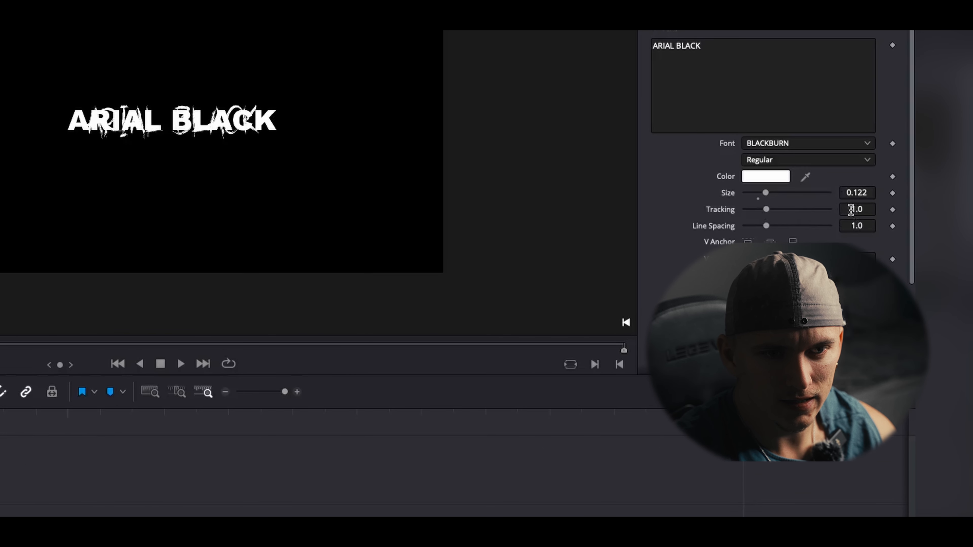
drag(856, 210, 875, 209)
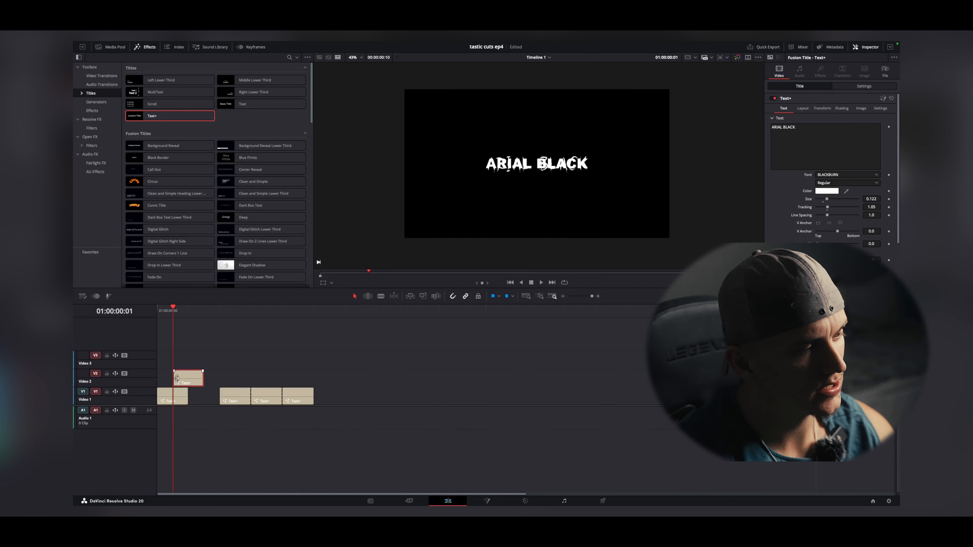
mouse_move(177, 378)
mouse_down()
mouse_move(209, 397)
mouse_move(230, 374)
mouse_move(191, 378)
mouse_up()
Step: Raise the third title segment to Video 2 above the first one and set its font to American Typewriter
click(242, 404)
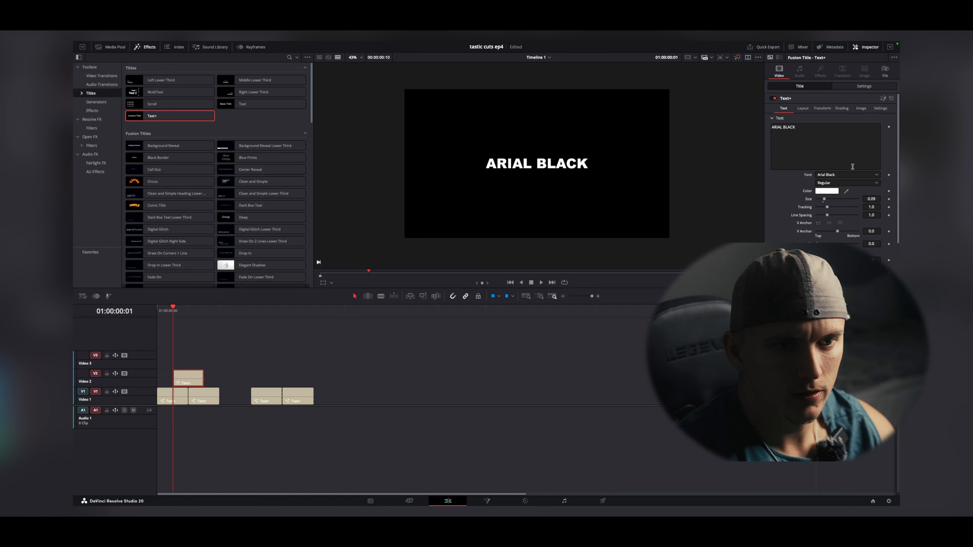
click(834, 175)
scroll(842, 211, down, 3)
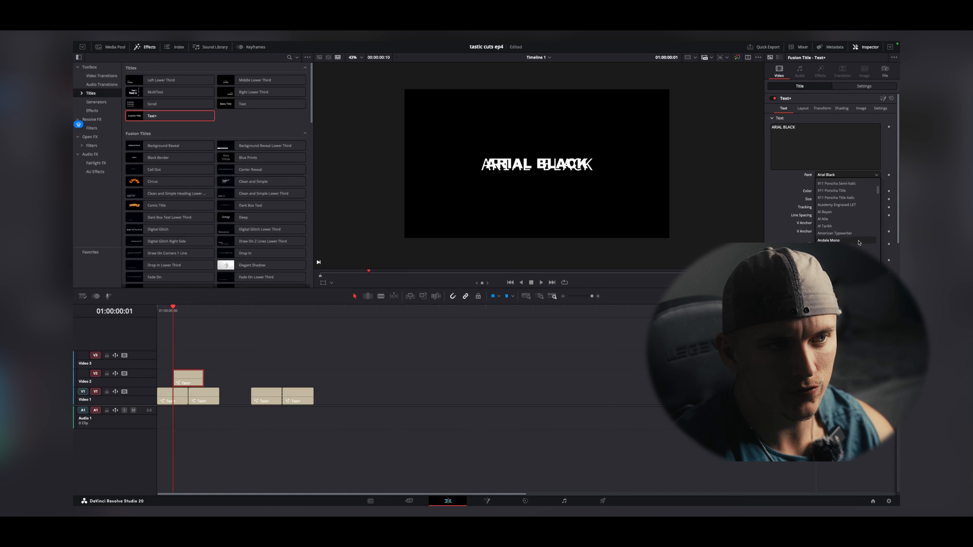
click(842, 234)
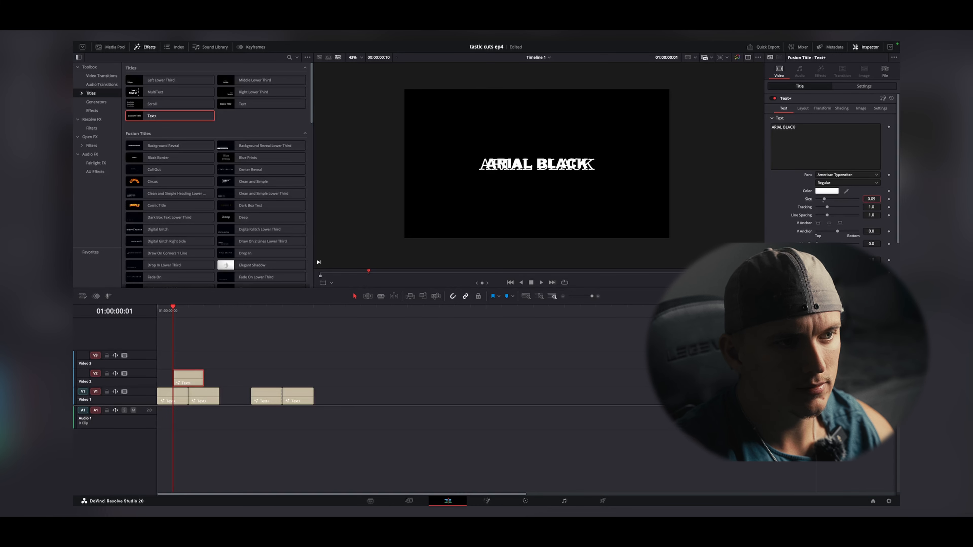
Step: Match the American Typewriter title to the first one by setting Position Y to 4.000 and Size to 0.0825
drag(871, 199, 868, 199)
click(864, 86)
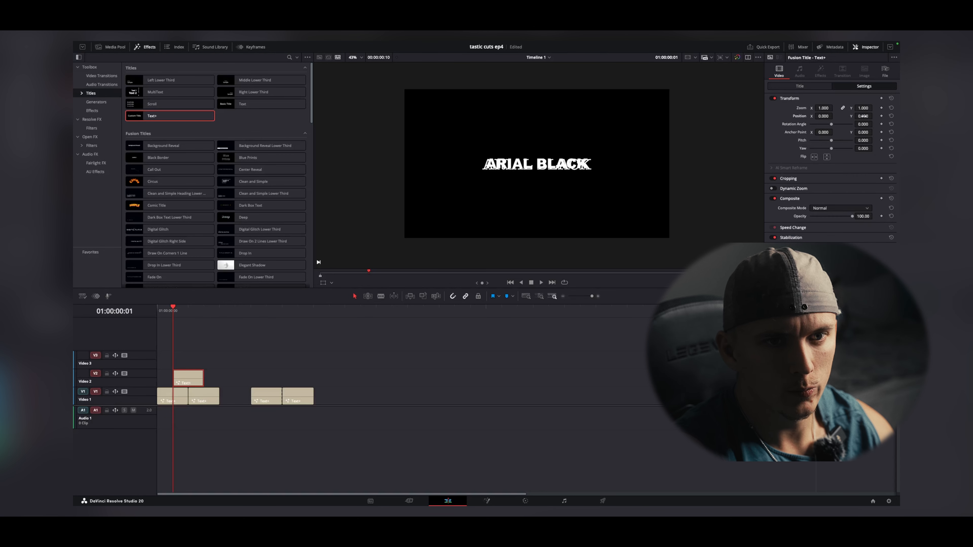
drag(874, 115, 873, 116)
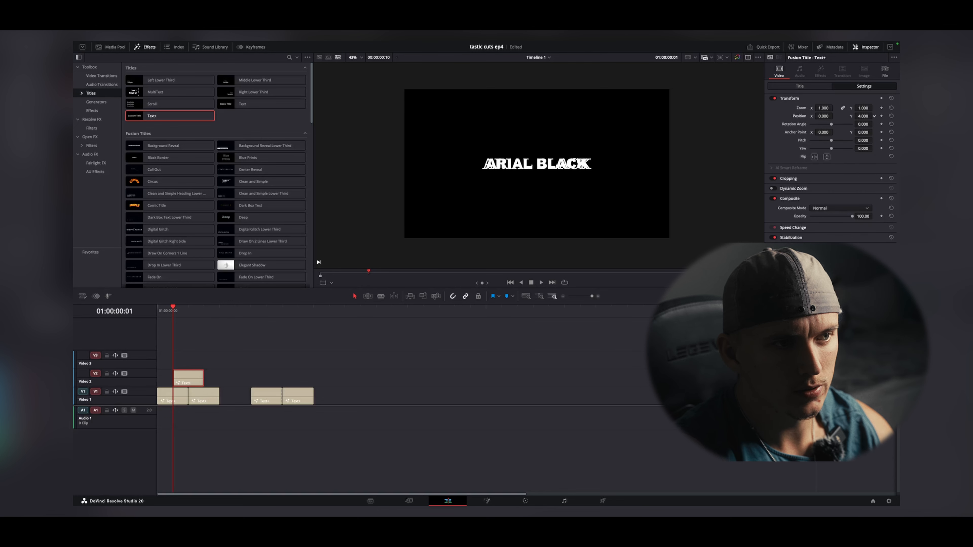
click(816, 88)
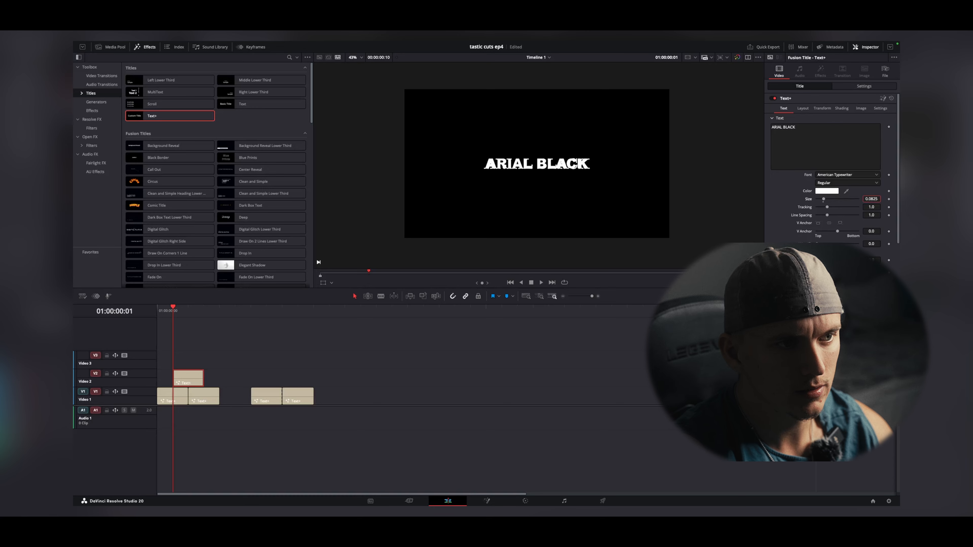
Step: Return the third title segment to Video 1, then raise the fourth to Video 2 and set its font to ZomobiaDemo
mouse_move(194, 381)
mouse_down()
mouse_move(240, 399)
mouse_move(272, 386)
mouse_move(196, 387)
mouse_up()
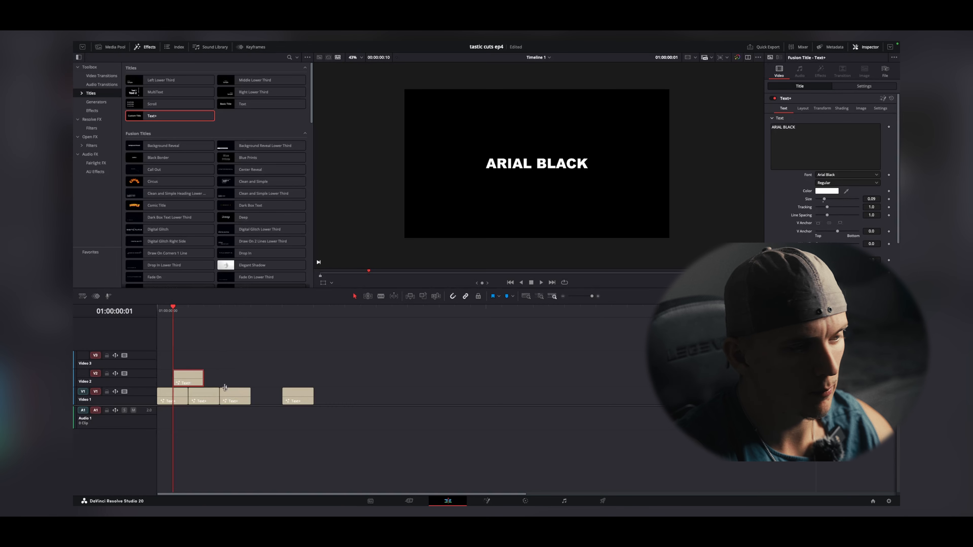
click(864, 175)
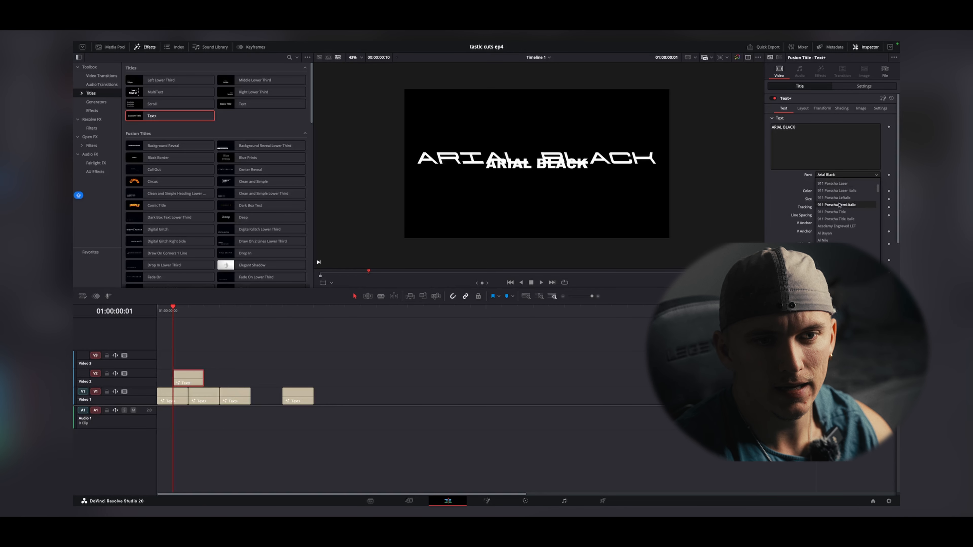
scroll(840, 240, down, 2)
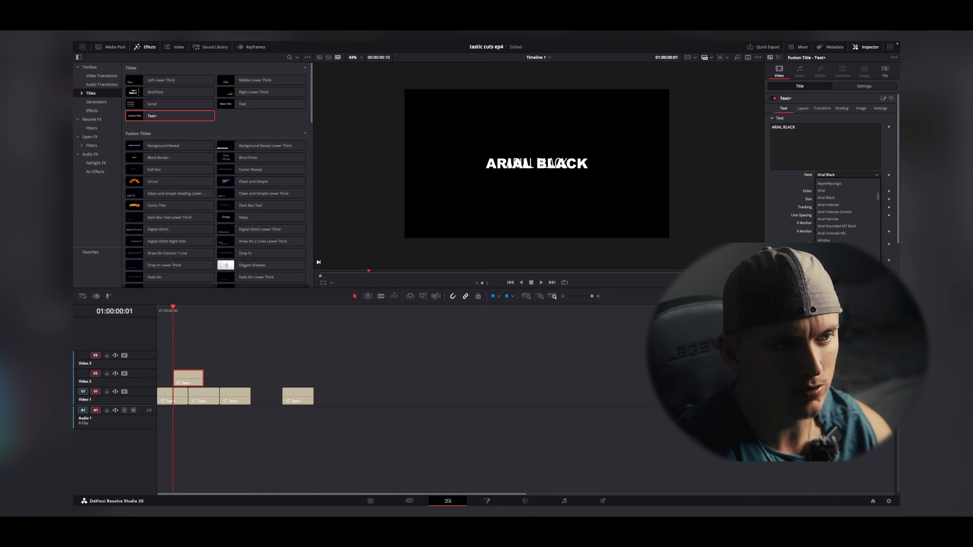
drag(878, 196, 878, 422)
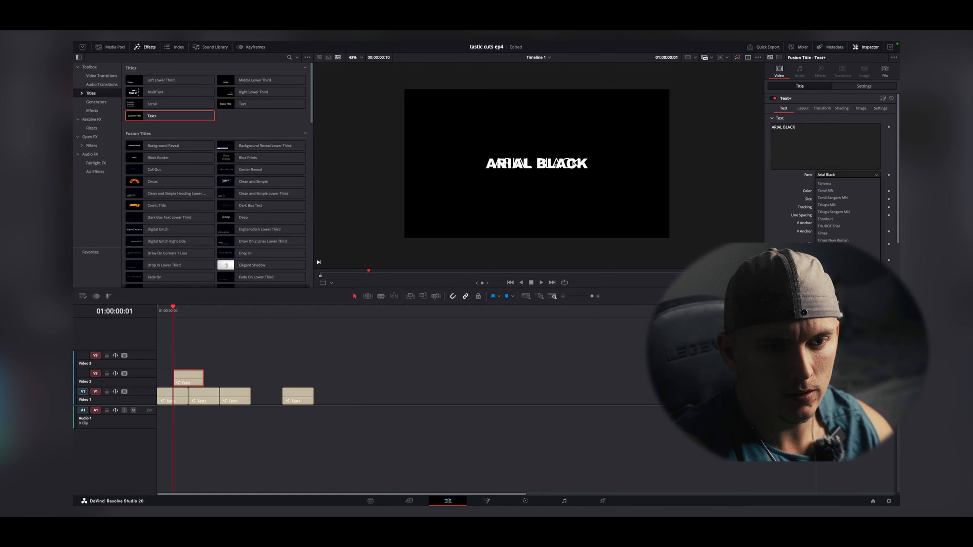
click(835, 422)
Step: Match the ZomobiaDemo title to the first one by setting Size to 0.063 and adjusting Position Y until the two overlap
click(864, 86)
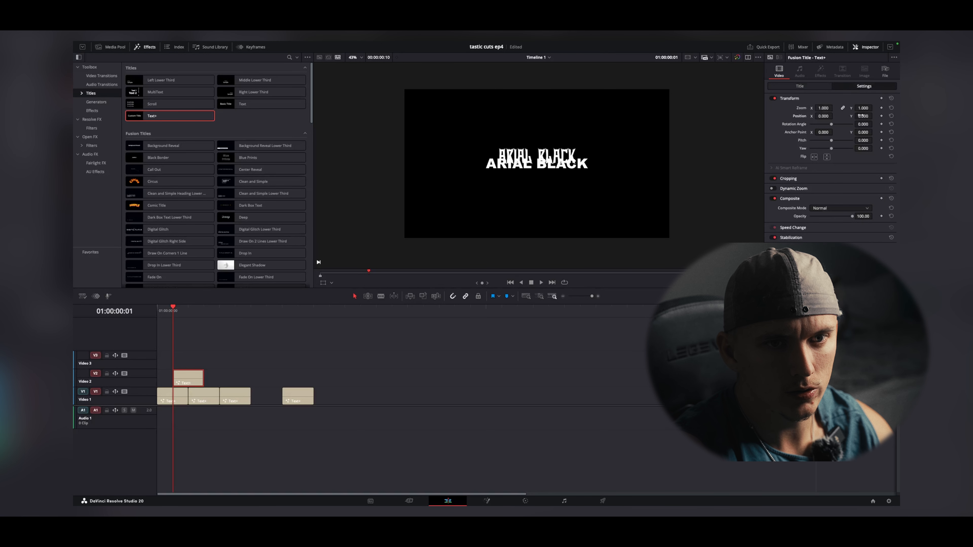
drag(867, 115, 874, 116)
click(819, 86)
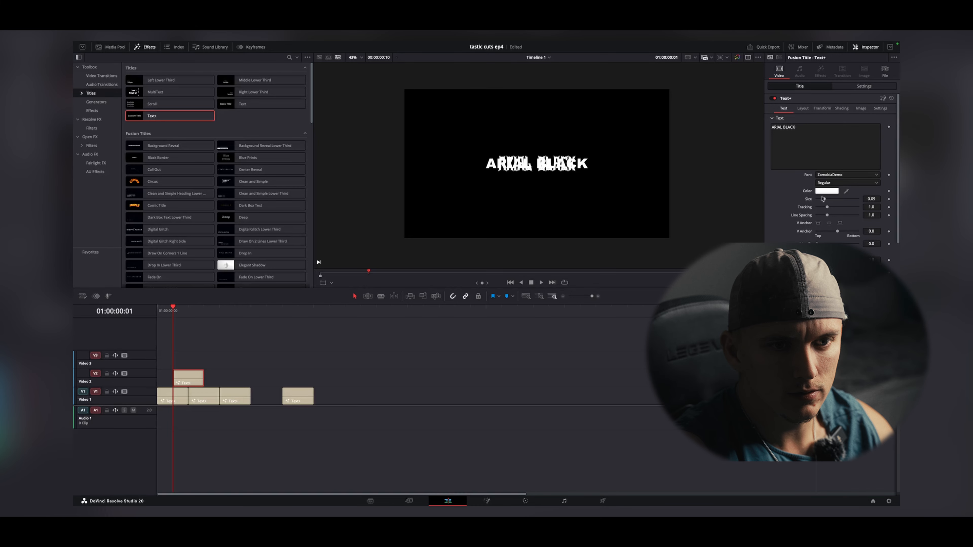
drag(824, 199, 821, 200)
click(863, 86)
drag(863, 116, 870, 115)
click(798, 85)
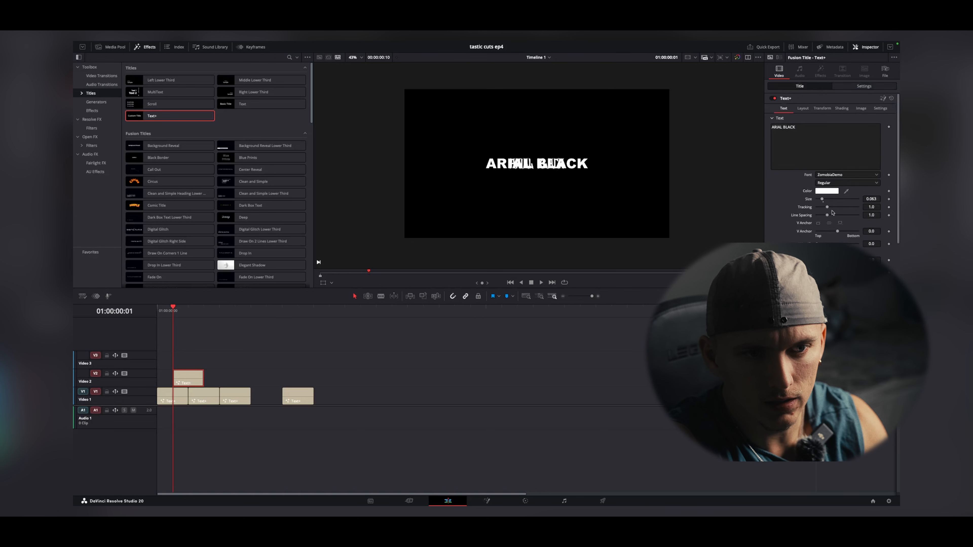
Step: Return the ZomobiaDemo segment to Video 1, then raise the fifth segment to Video 2 and set its font to Baskerville
mouse_move(188, 378)
mouse_down()
mouse_move(282, 387)
mouse_move(266, 398)
mouse_move(297, 398)
mouse_move(188, 379)
mouse_up()
click(846, 175)
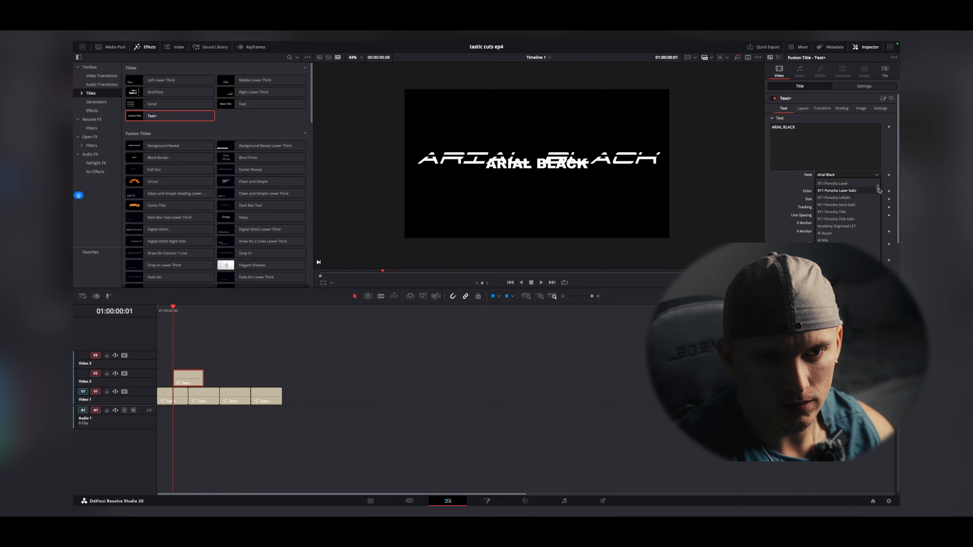
scroll(878, 201, down, 2)
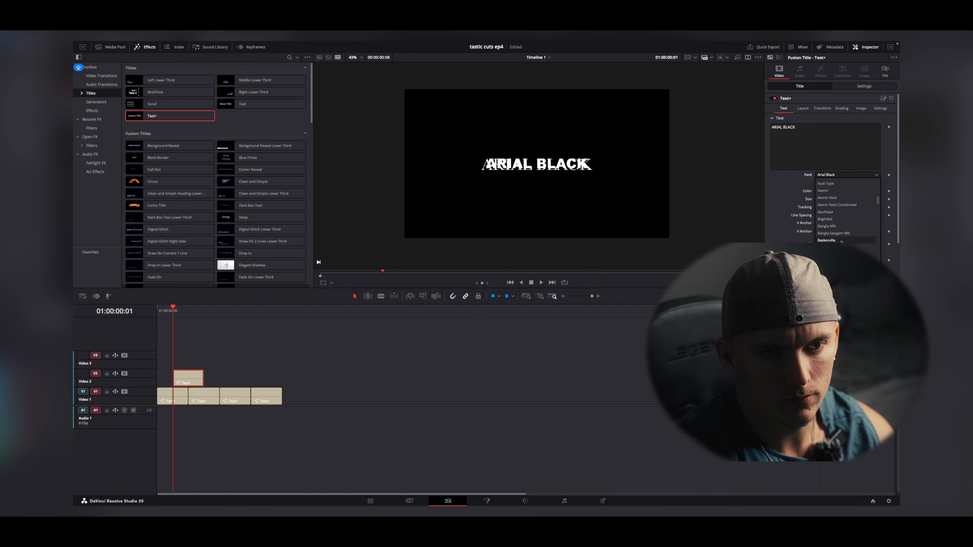
click(831, 240)
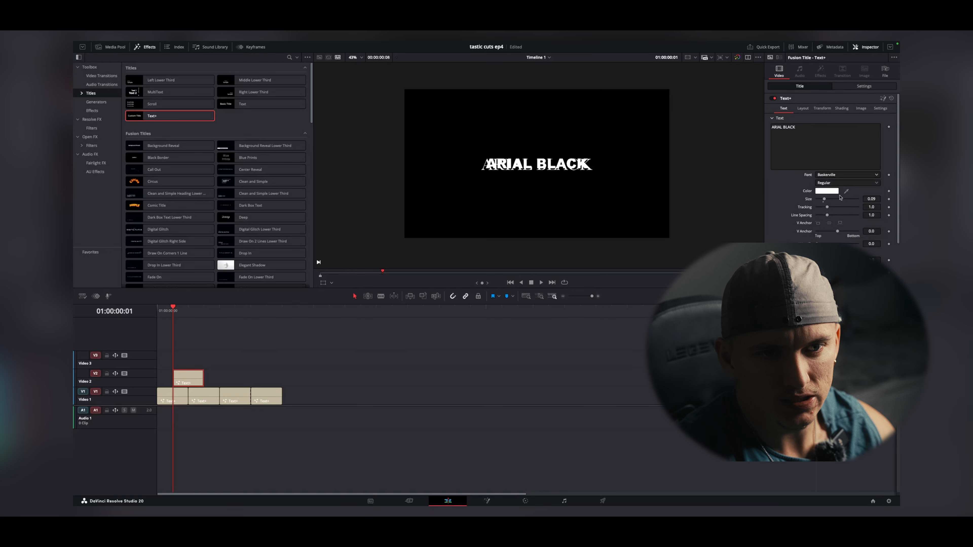
Step: Align the Baskerville title with the first one by setting Position Y to 9.000 and fine-tuning its size
click(868, 86)
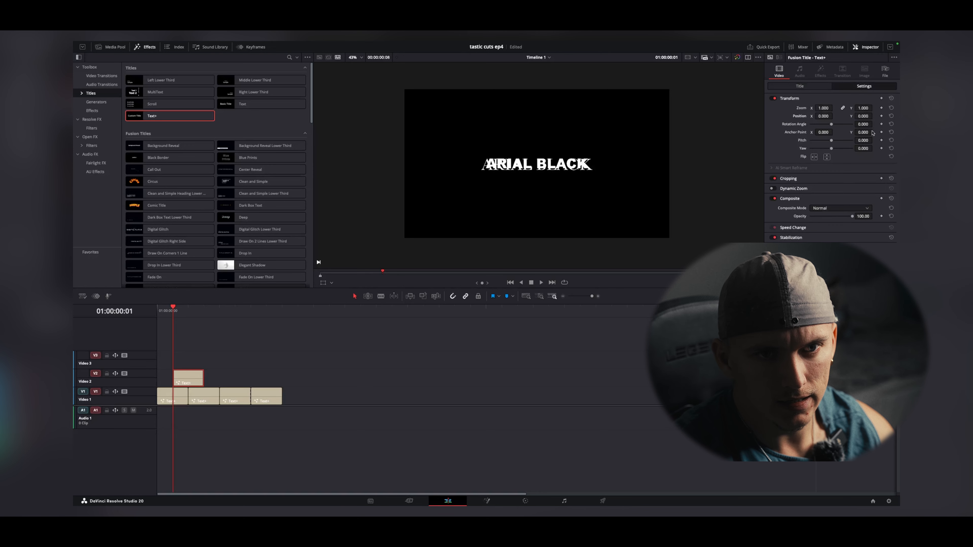
drag(862, 116, 874, 116)
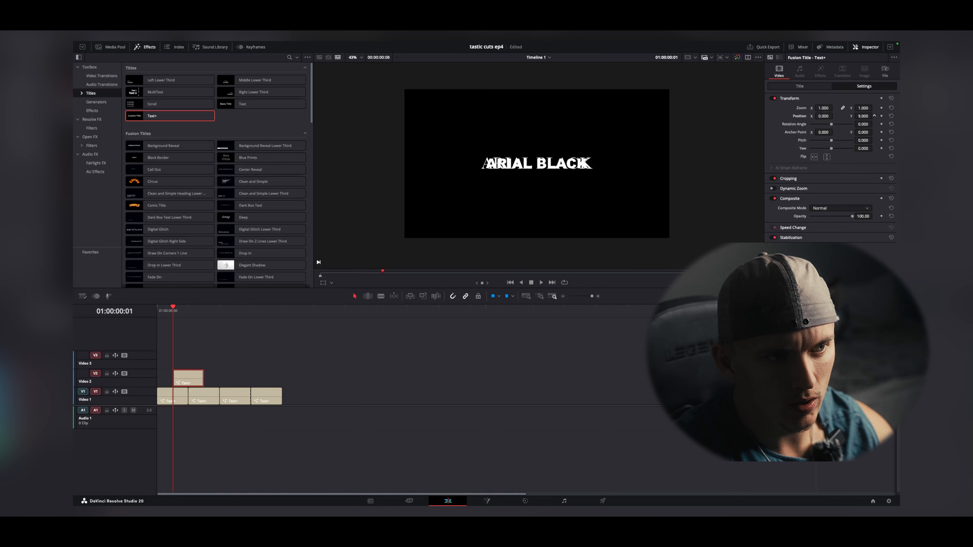
click(800, 86)
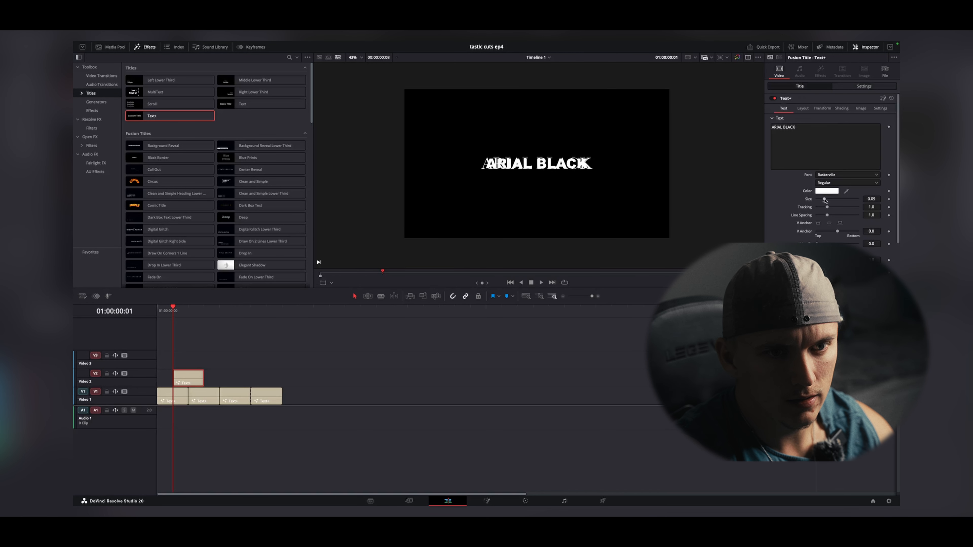
drag(824, 199, 824, 200)
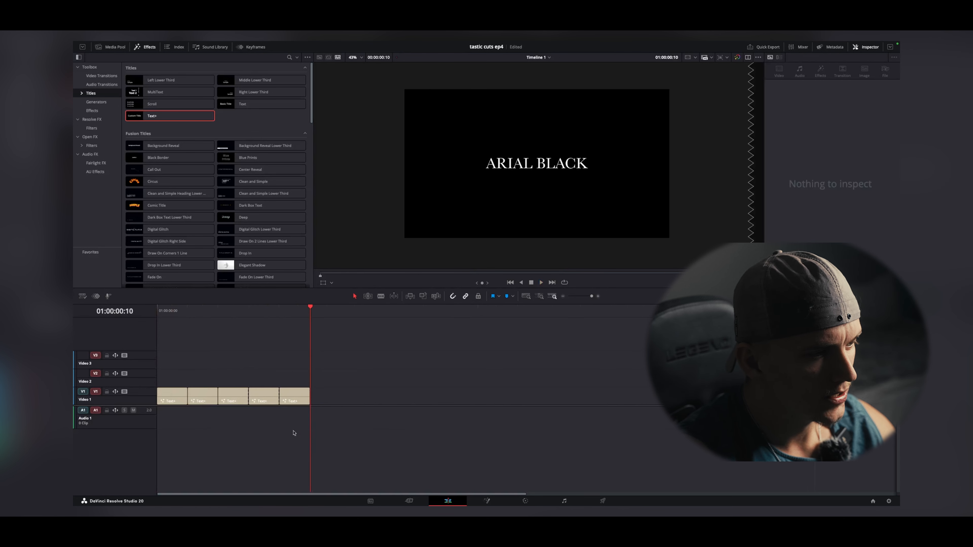
Step: Duplicate the five two-frame title segments end to end on Video 1 until the run lasts about 10 seconds, and play it back
scroll(293, 433, down, 6)
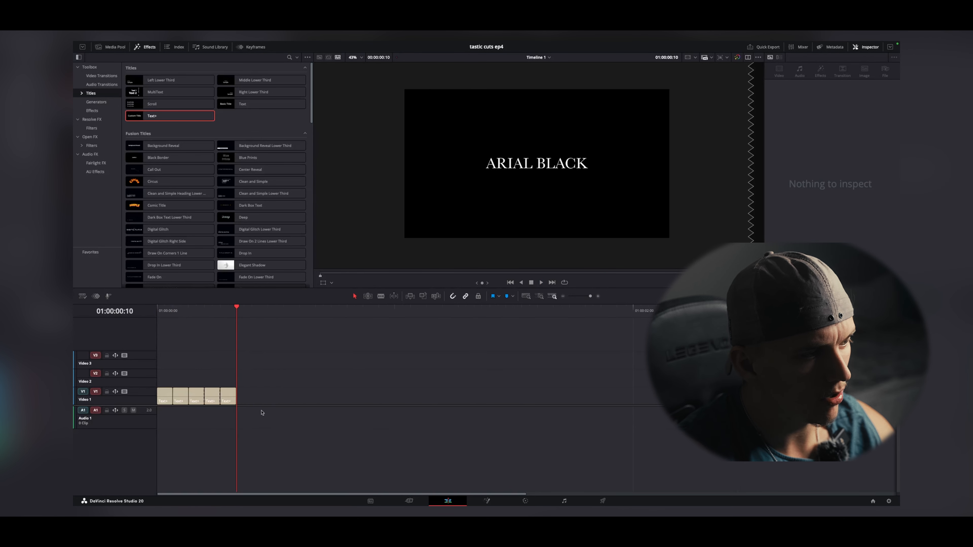
click(161, 399)
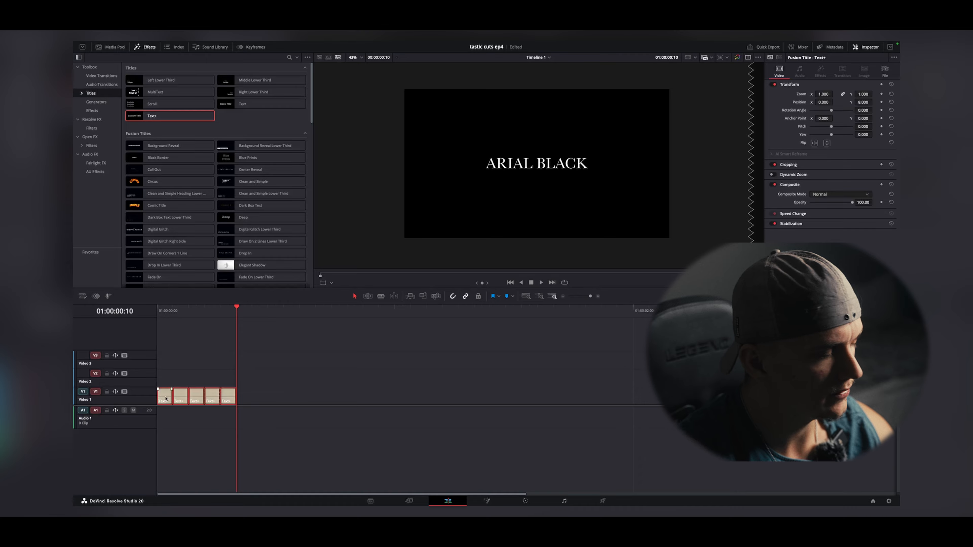
drag(164, 398, 248, 397)
drag(366, 410, 321, 400)
drag(523, 432, 470, 400)
scroll(480, 433, down, 5)
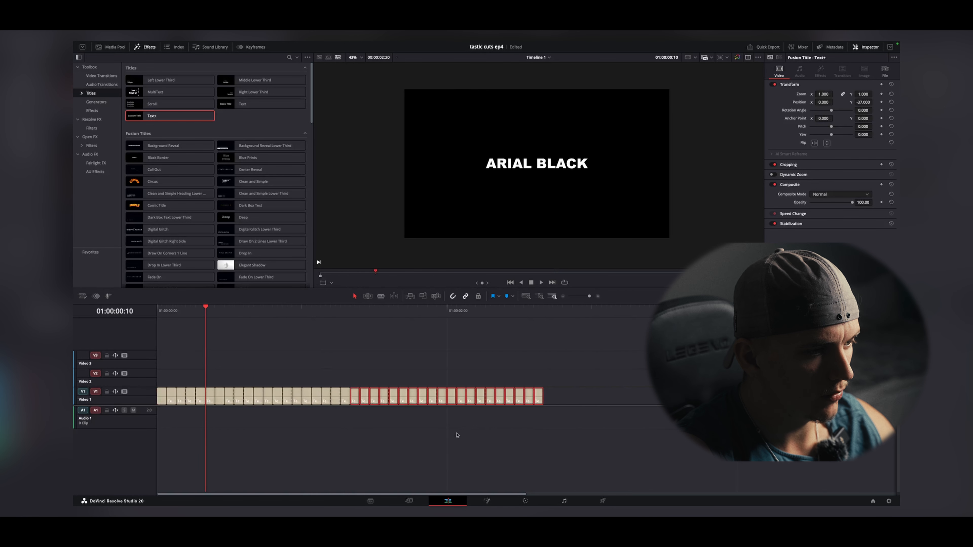
scroll(451, 434, down, 1)
drag(545, 424, 481, 393)
scroll(544, 450, down, 2)
drag(700, 449, 622, 412)
scroll(502, 460, down, 3)
click(397, 433)
key(space)
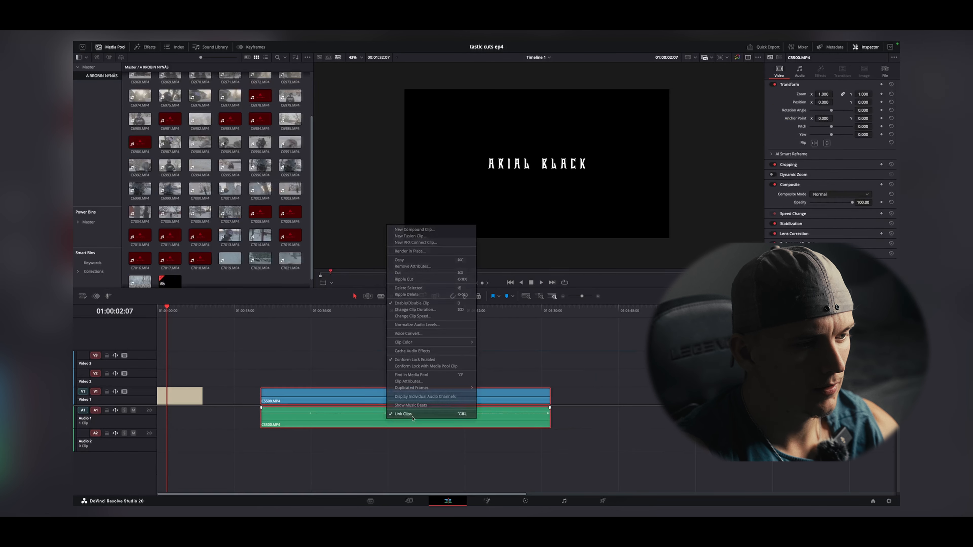
Step: Unlink and delete the audio of the C5500.MP4 clip, and scan its footage for a usable shot
click(412, 416)
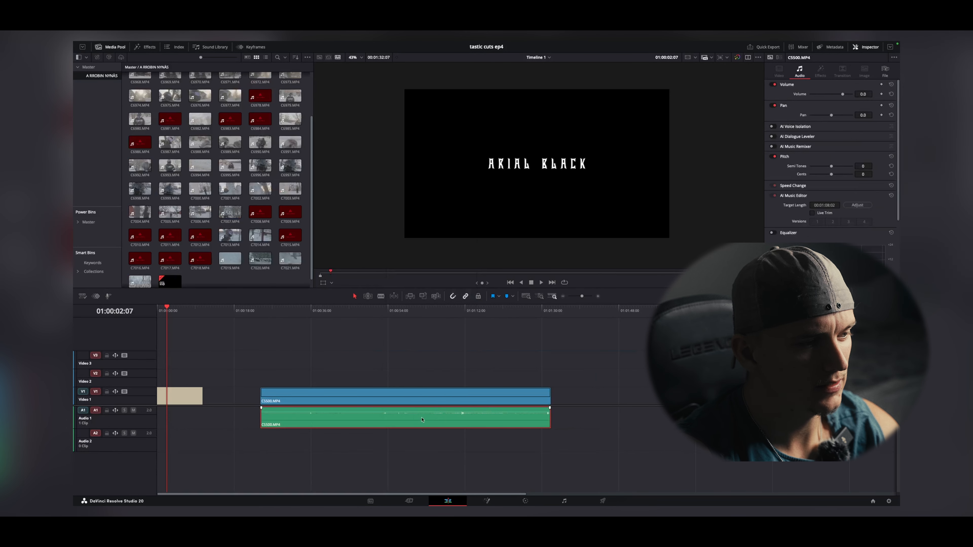
key(BackSpace)
click(332, 309)
key(space)
drag(369, 313, 437, 313)
key(space)
click(330, 312)
click(402, 312)
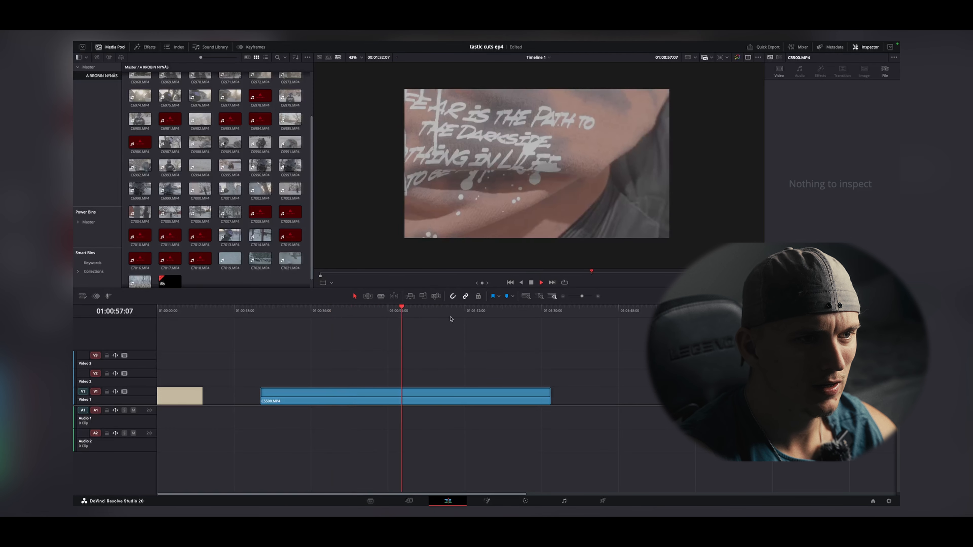
click(473, 313)
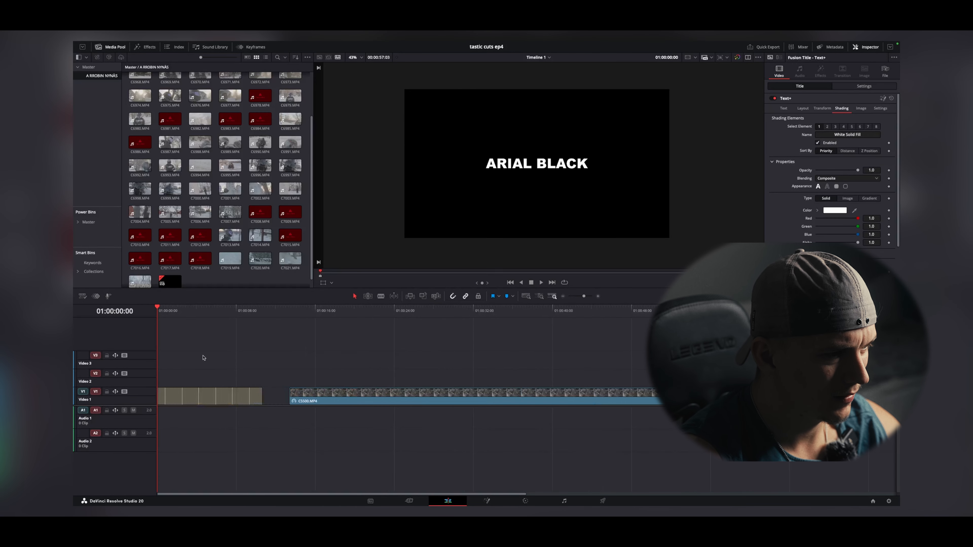
Step: Raise the font-switching title run to Video 2, place C5500.MP4 beneath it at the timeline start, and preview the result
click(232, 397)
key(alt+Up)
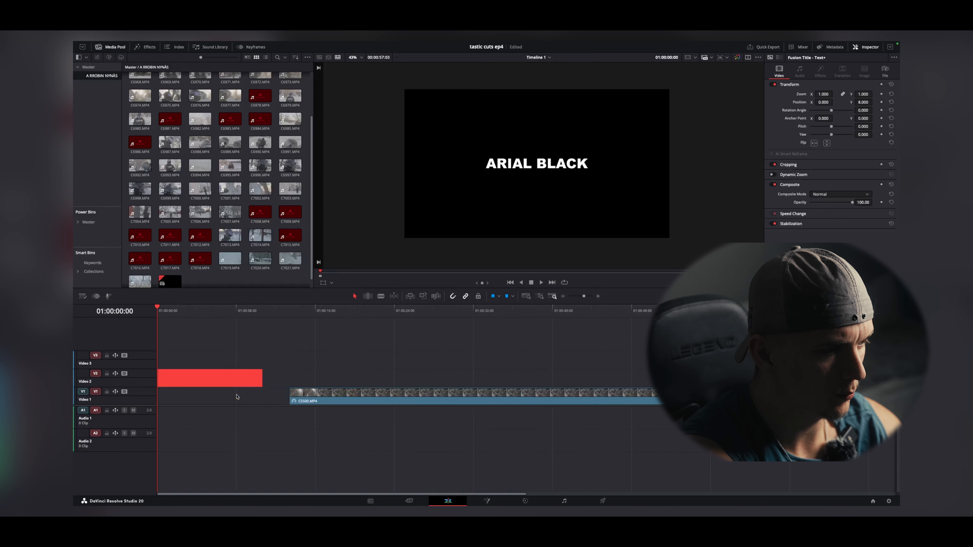
drag(294, 392, 162, 392)
key(space)
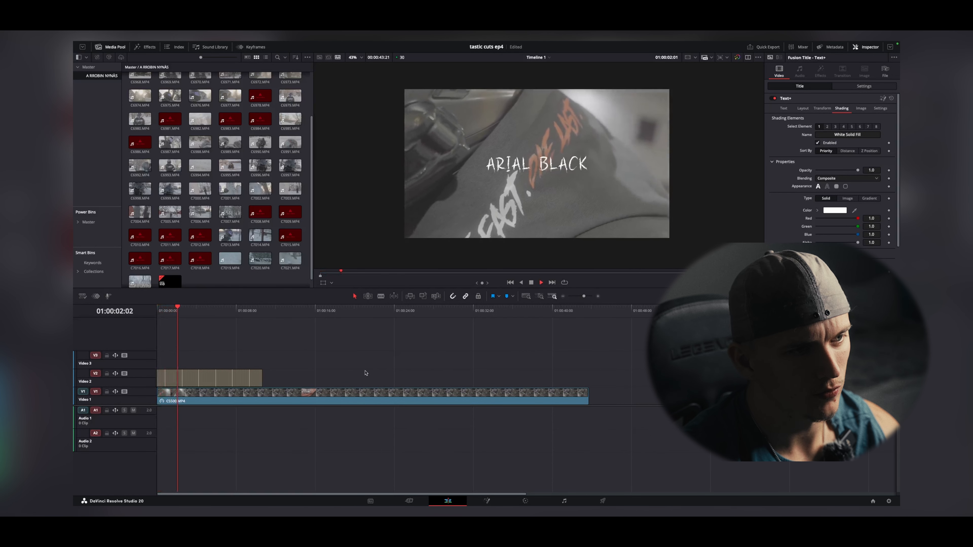
scroll(365, 372, up, 3)
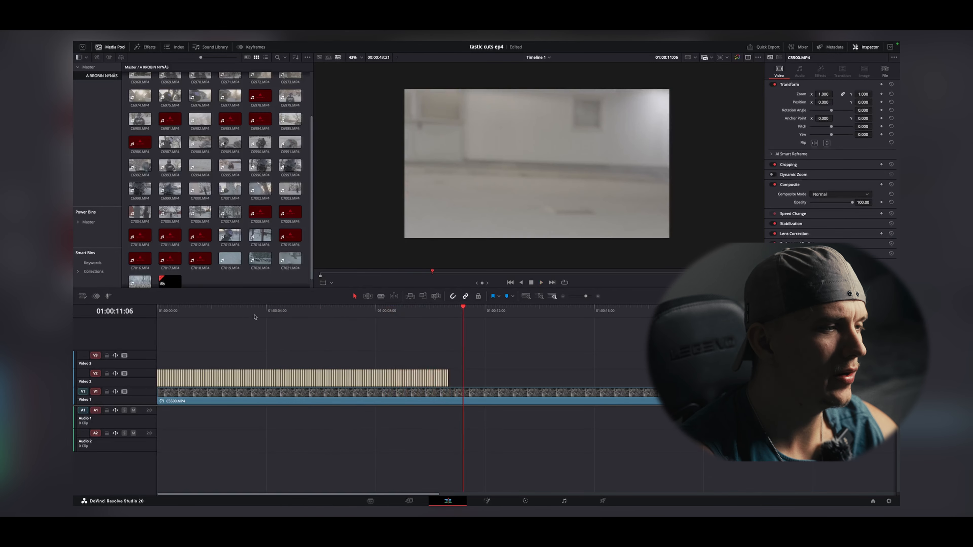
key(space)
key(Home)
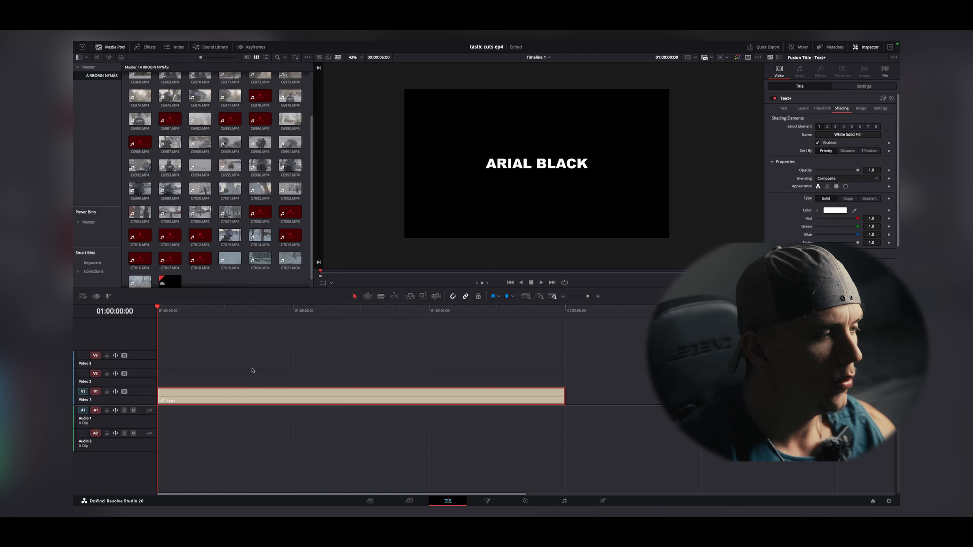
Step: Trim the single Text+ title to 4 seconds and set its shading type to Gradient
drag(557, 403, 429, 403)
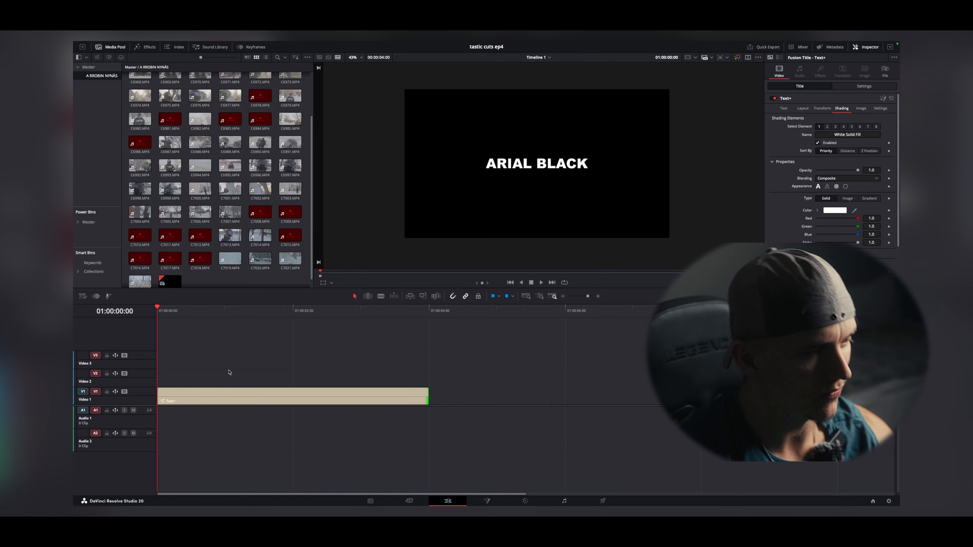
click(173, 401)
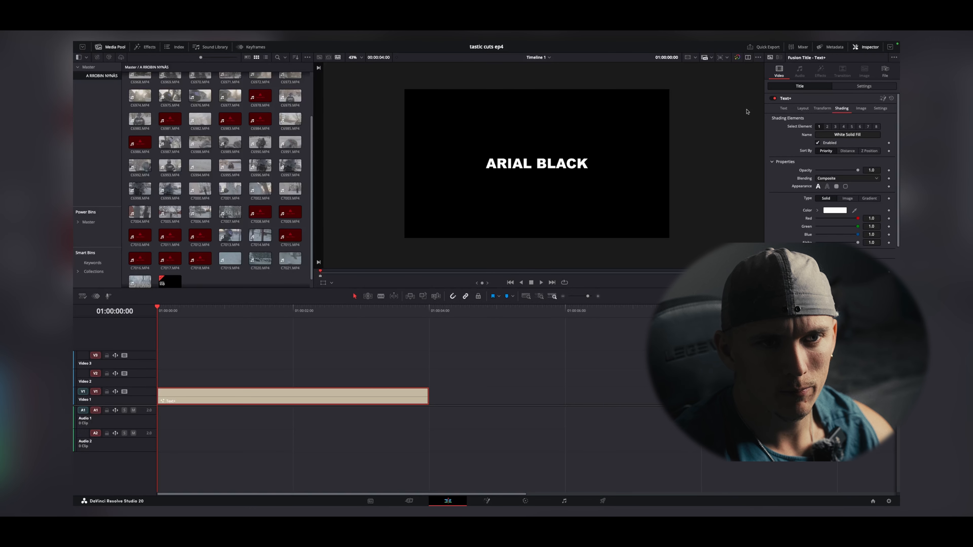
click(783, 108)
click(841, 109)
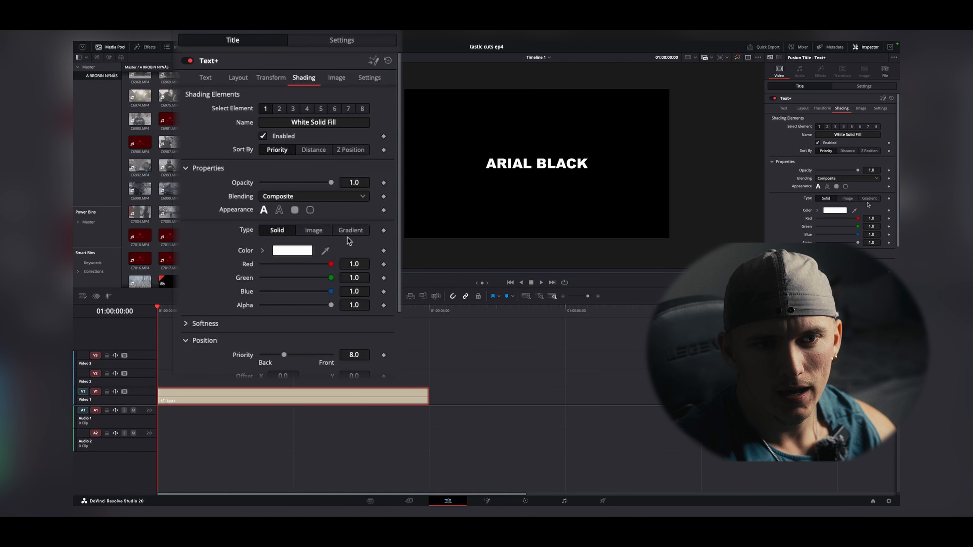
click(870, 199)
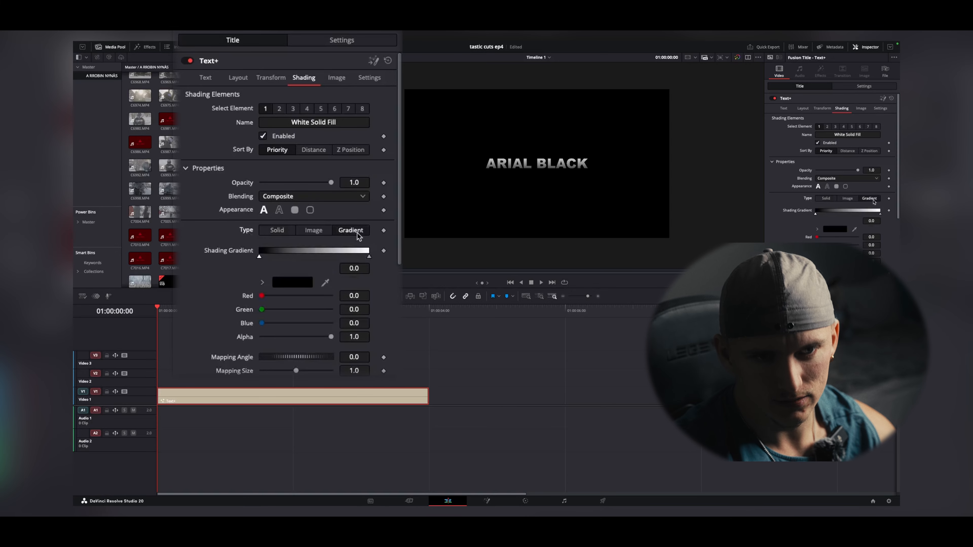
Step: Set the gradient's black stop to Purple and keyframe the shading gradient at 01:00:00:00
click(833, 230)
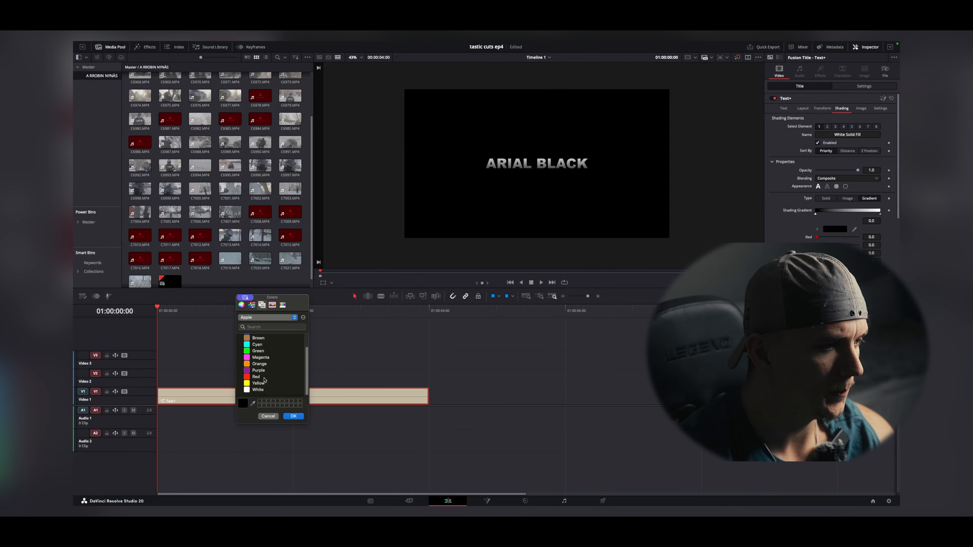
click(259, 370)
click(293, 416)
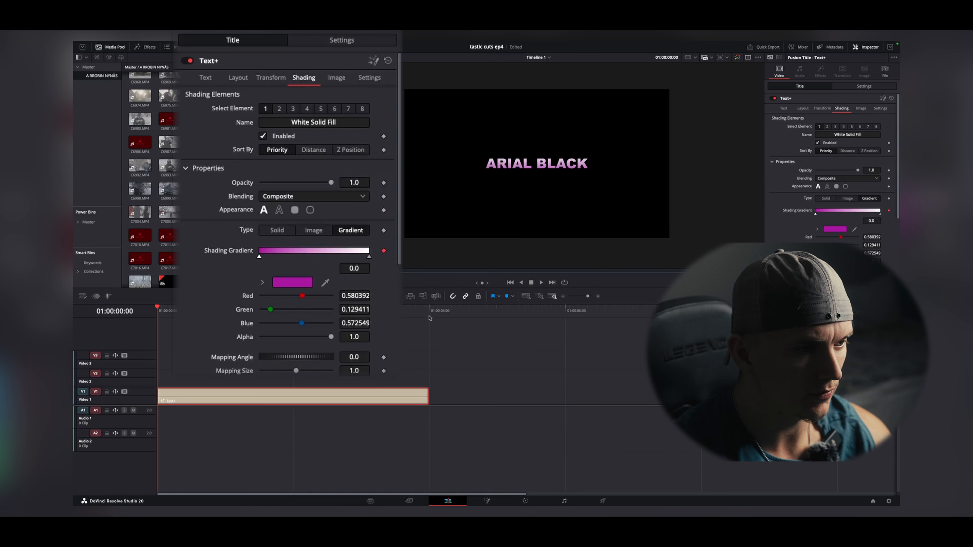
Step: At 01:00:04:00, move the purple gradient stop to the far right end, and play the color animation from the start
click(432, 311)
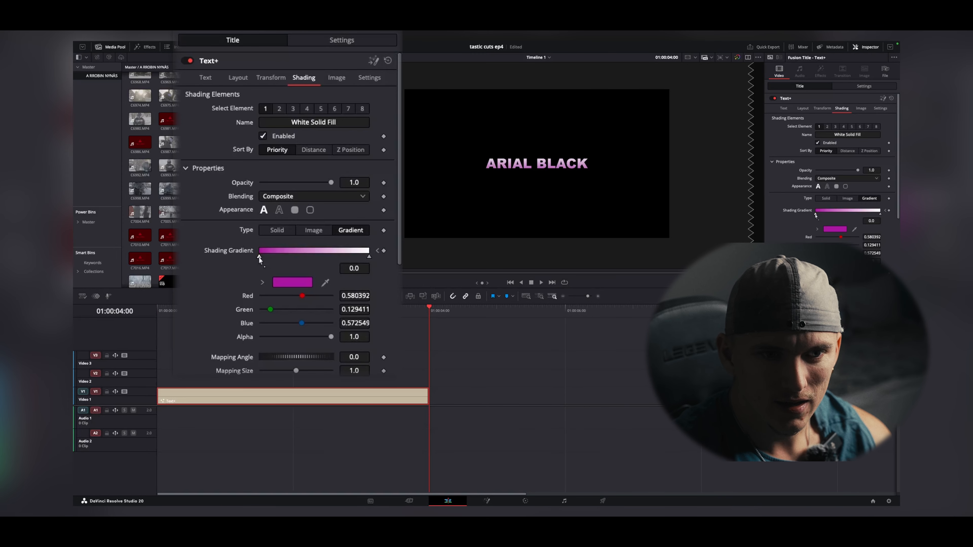
drag(259, 258, 375, 267)
click(670, 344)
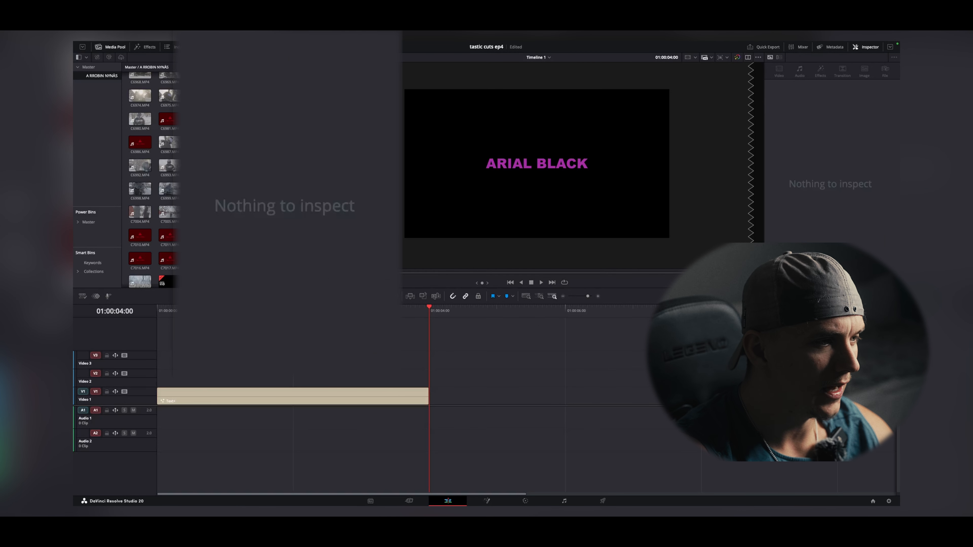
drag(222, 310, 141, 310)
click(238, 400)
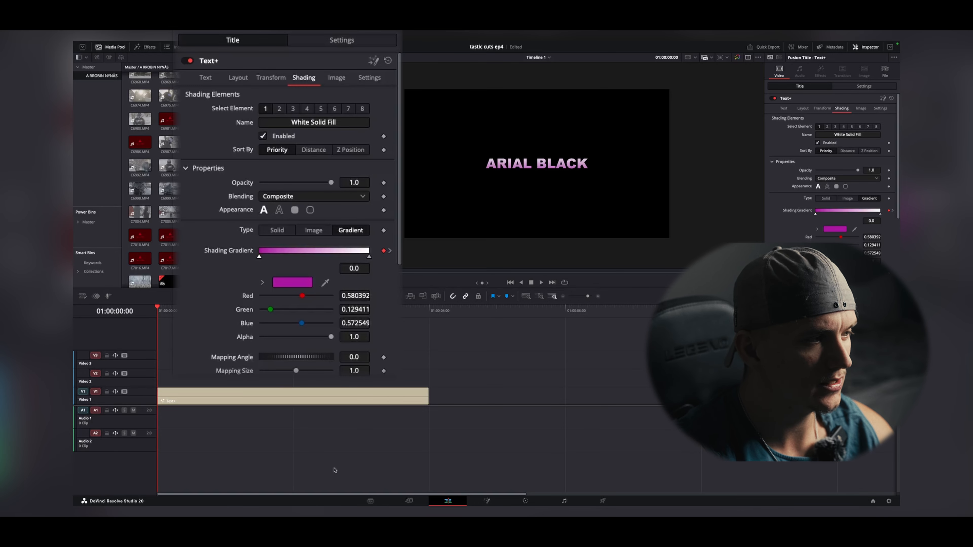
key(space)
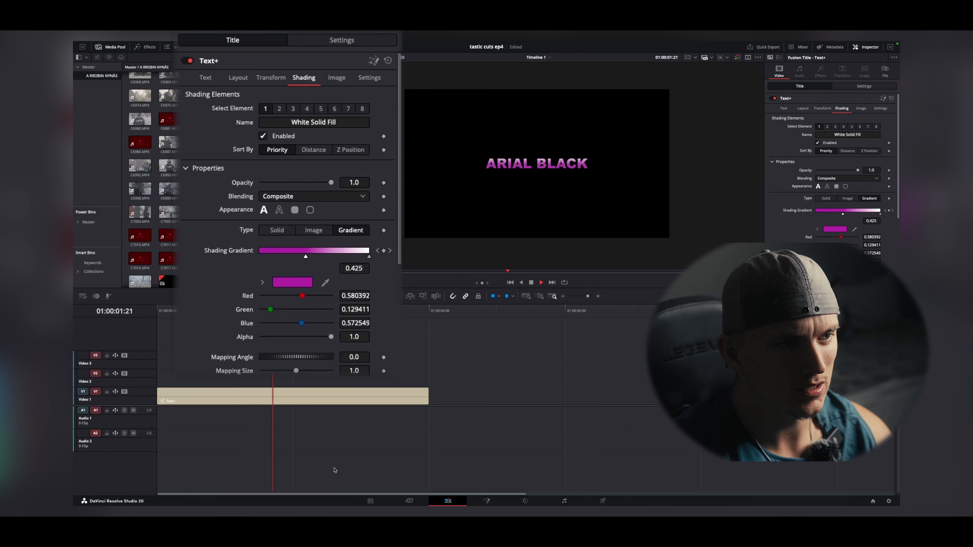
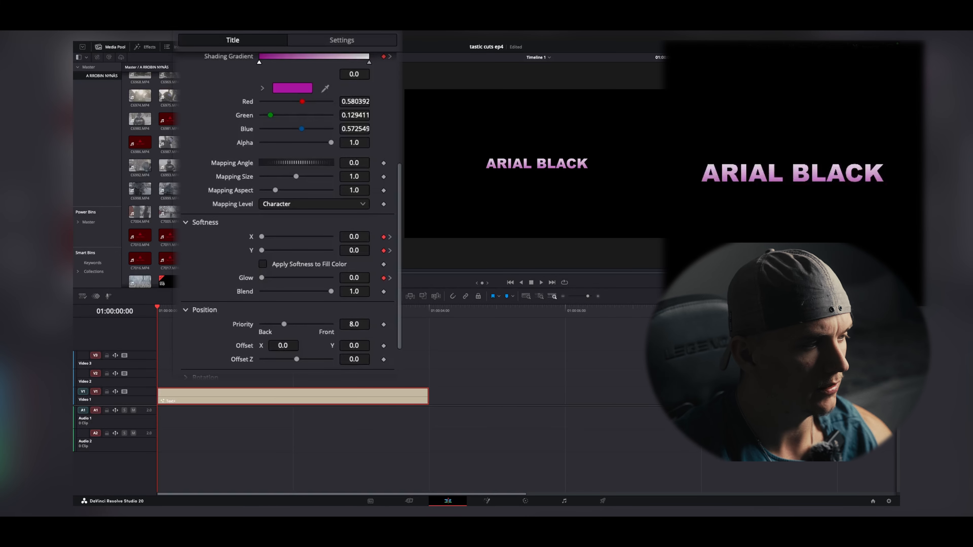
Step: Play the title's gradient, softness and glow animation through to its end, and replay it from the start
key(space)
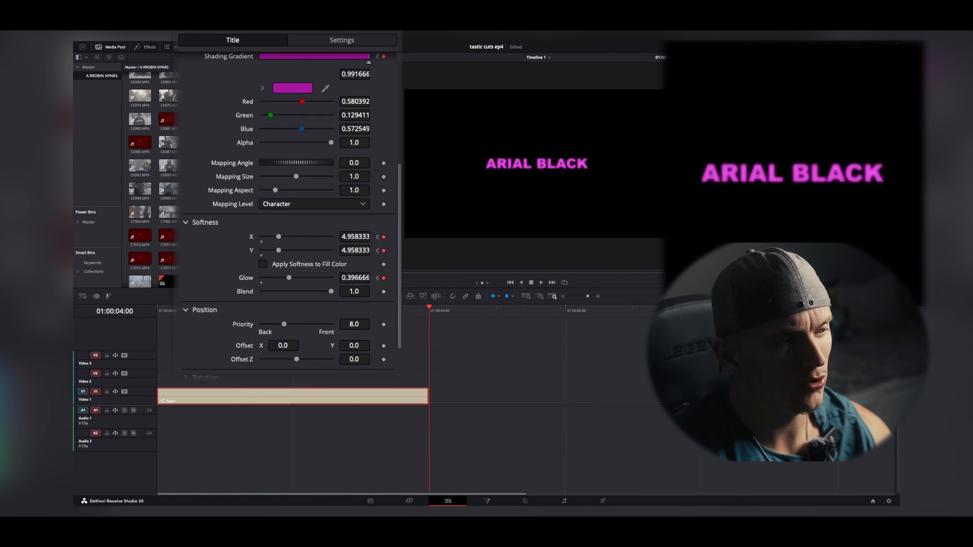
key(Home)
key(space)
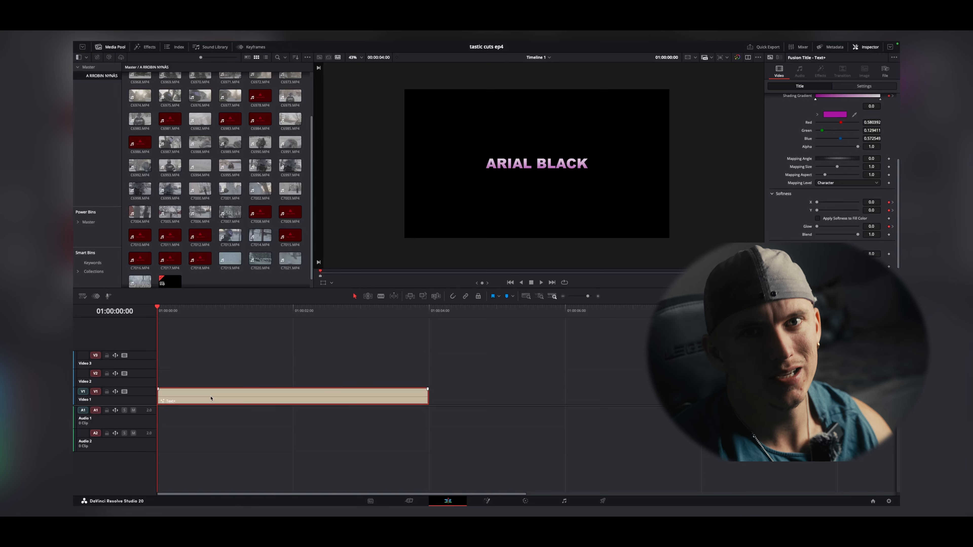
Step: Raise the title to Video 2, place a duplicate directly beneath it on Video 1, and open the duplicate in the Fusion page
drag(205, 398, 200, 387)
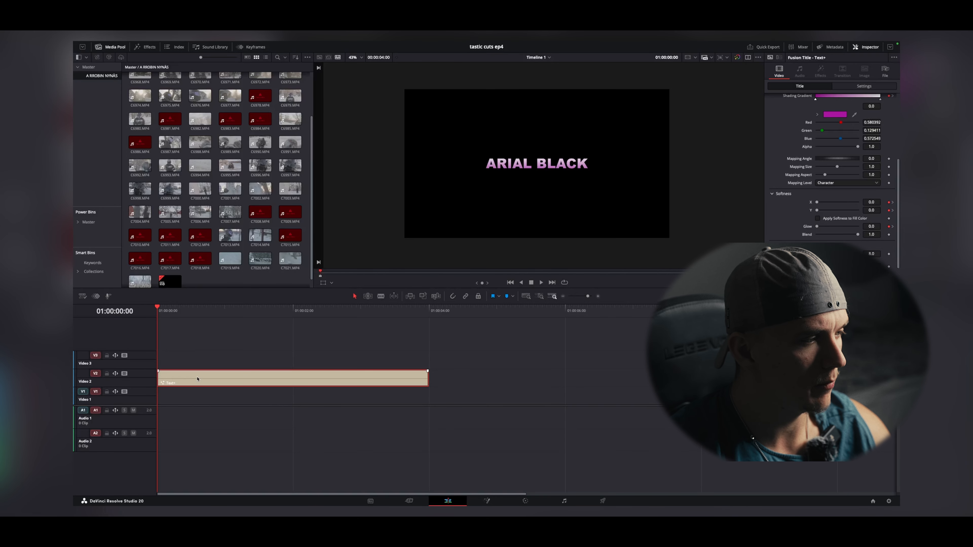
drag(198, 378, 181, 432)
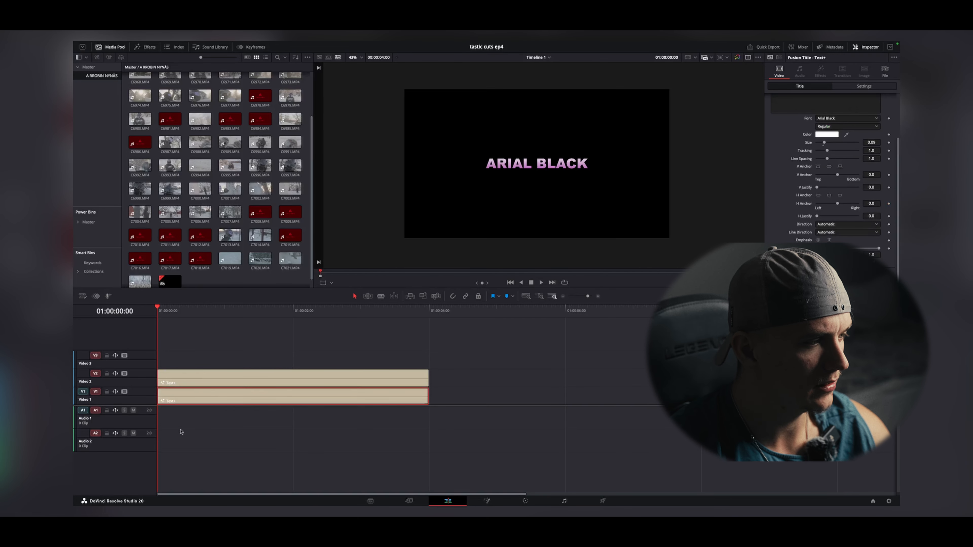
right_click(188, 396)
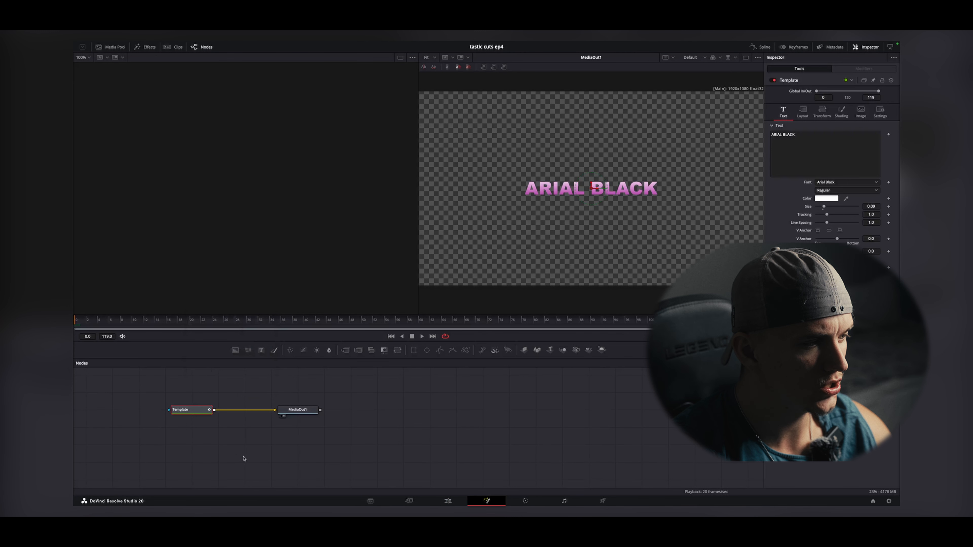
Step: Add a Transform node and a Drip node to the title's composition
click(253, 449)
key(shift+space)
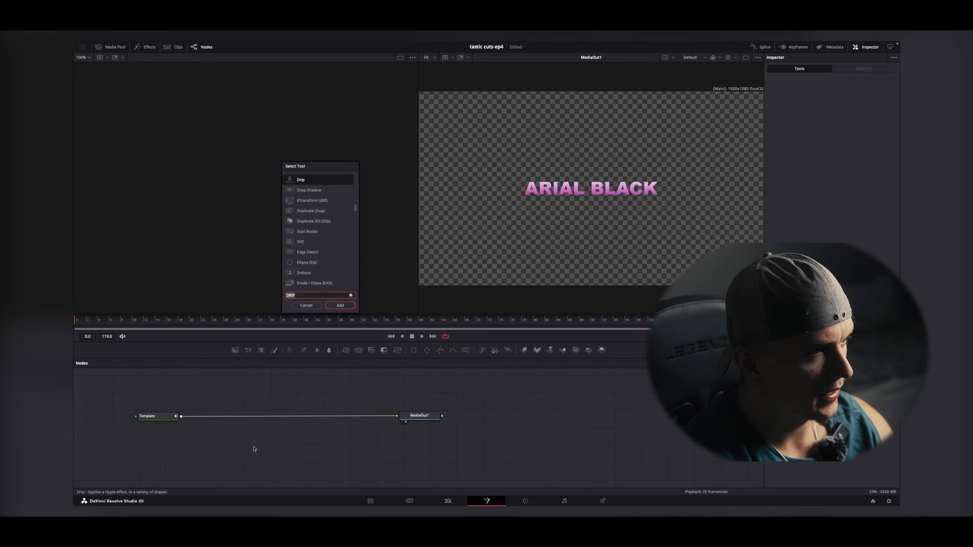
text(TRANSFOR)
key(Return)
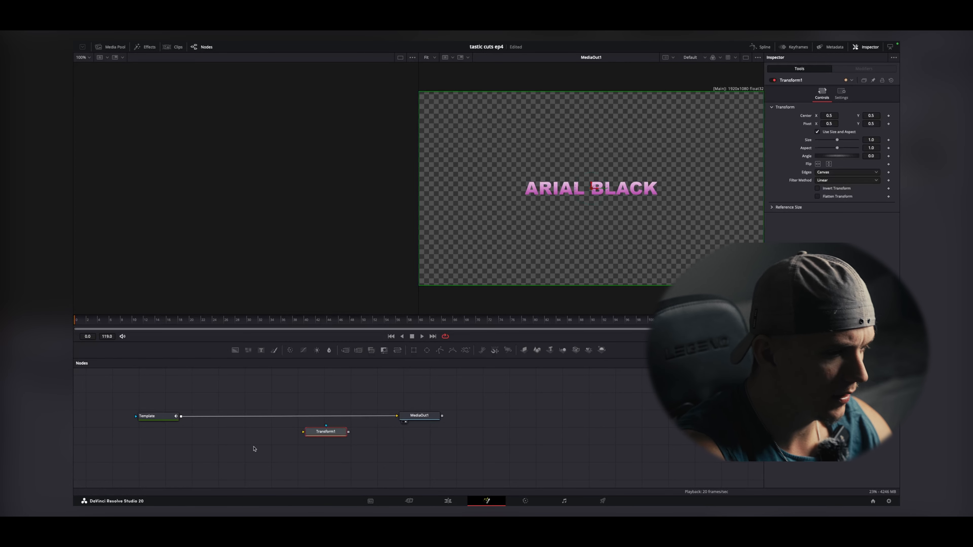
click(254, 448)
key(shift+space)
text(DRIP)
key(Return)
Step: Insert the Transform node followed by the Drip node into the connection between Template and MediaOut1
drag(256, 447, 357, 453)
drag(326, 432, 264, 436)
drag(365, 456, 356, 447)
drag(268, 436, 234, 418)
drag(360, 438, 344, 416)
click(337, 418)
click(420, 416)
drag(345, 417, 339, 418)
Step: Turn off Use Size and Aspect on Transform1 and stretch the text vertically with a Y Size of 3.03
click(231, 417)
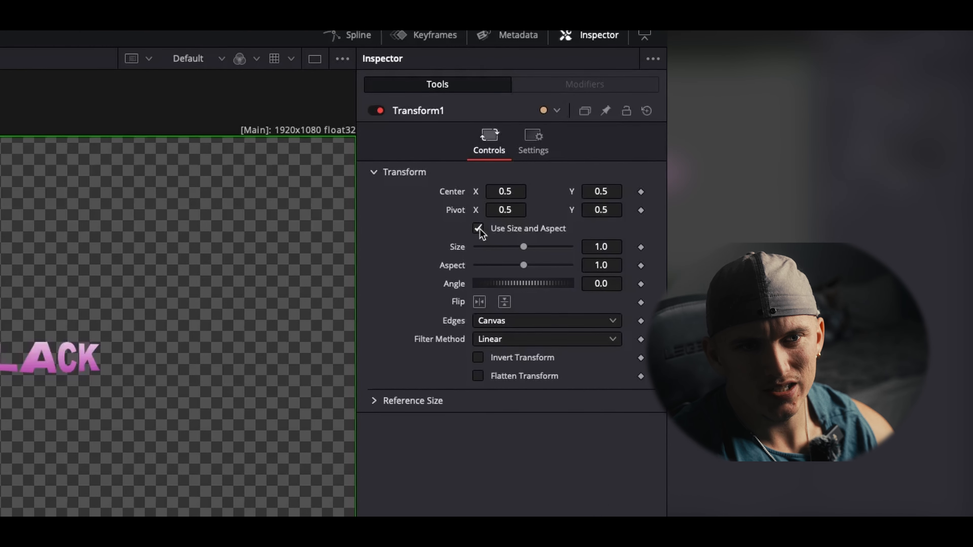
click(479, 229)
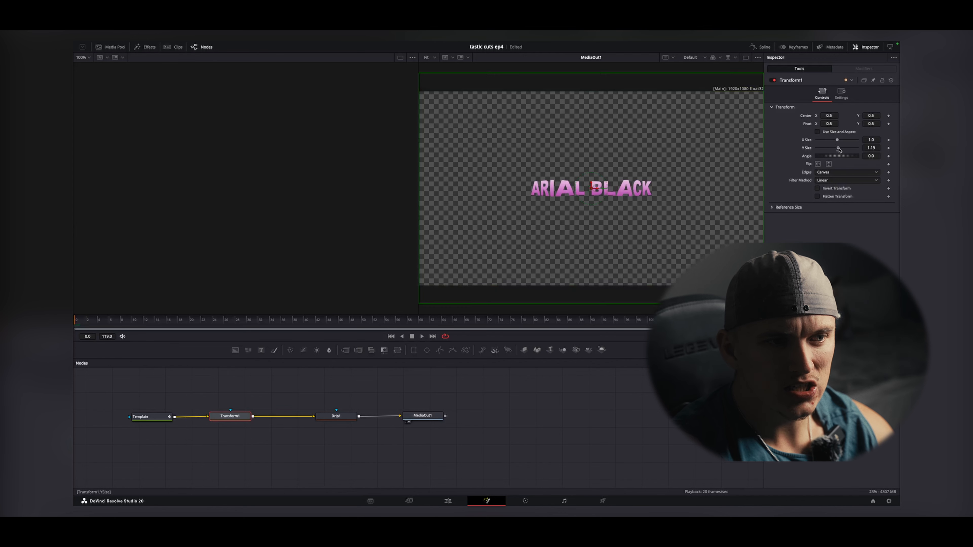
drag(838, 149, 844, 150)
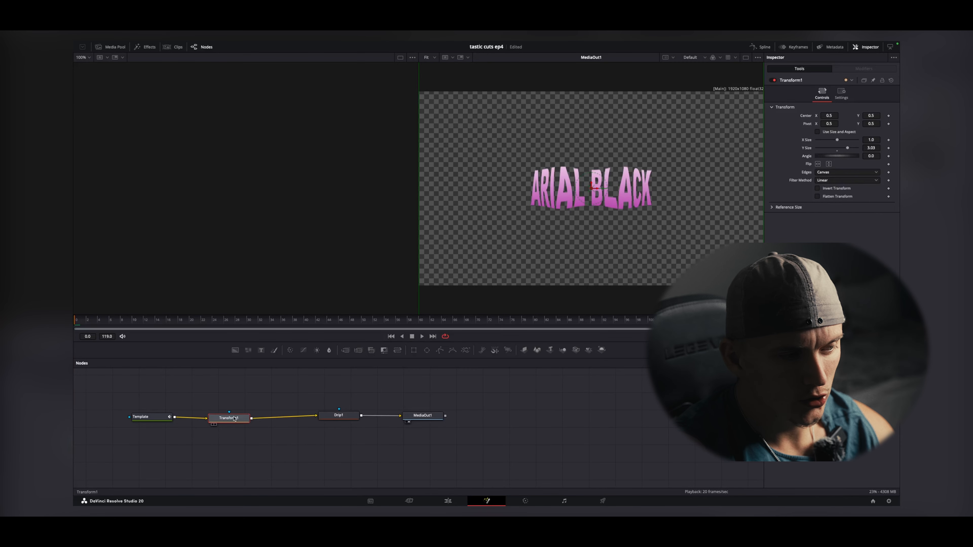
drag(236, 418, 235, 415)
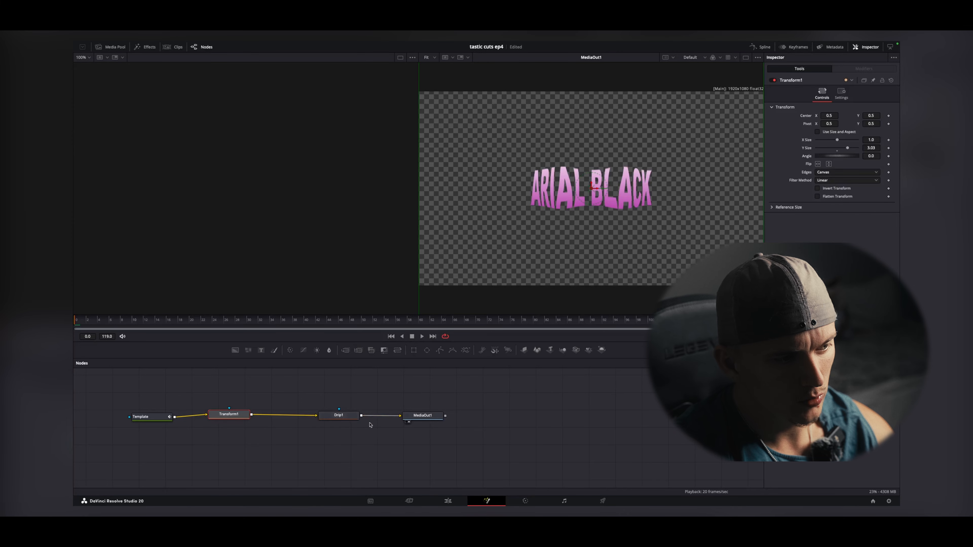
Step: Set Drip1's aspect to 0.2 and its amplitude, dampening and frequency to 0.0, and keyframe its settings at frame 0
click(345, 418)
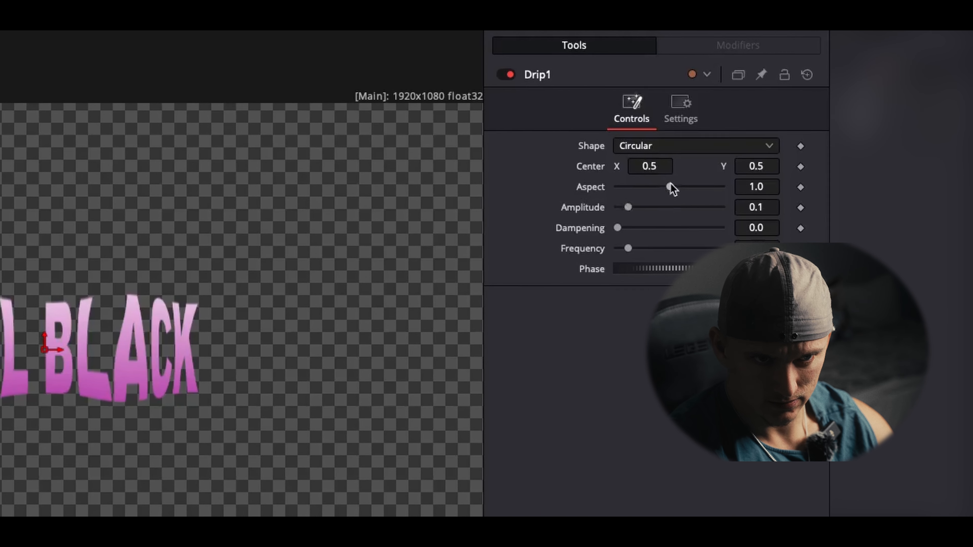
drag(670, 188, 580, 206)
drag(538, 291, 270, 305)
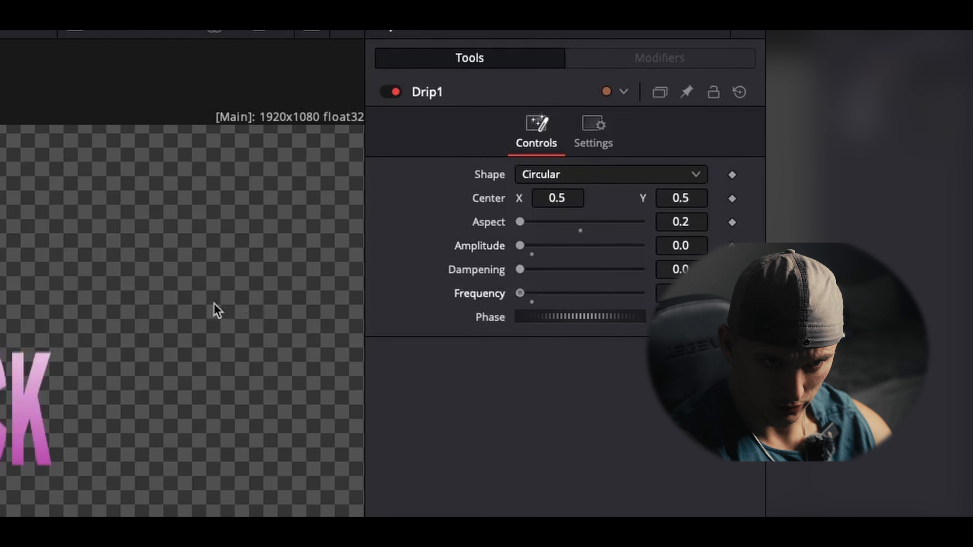
click(739, 315)
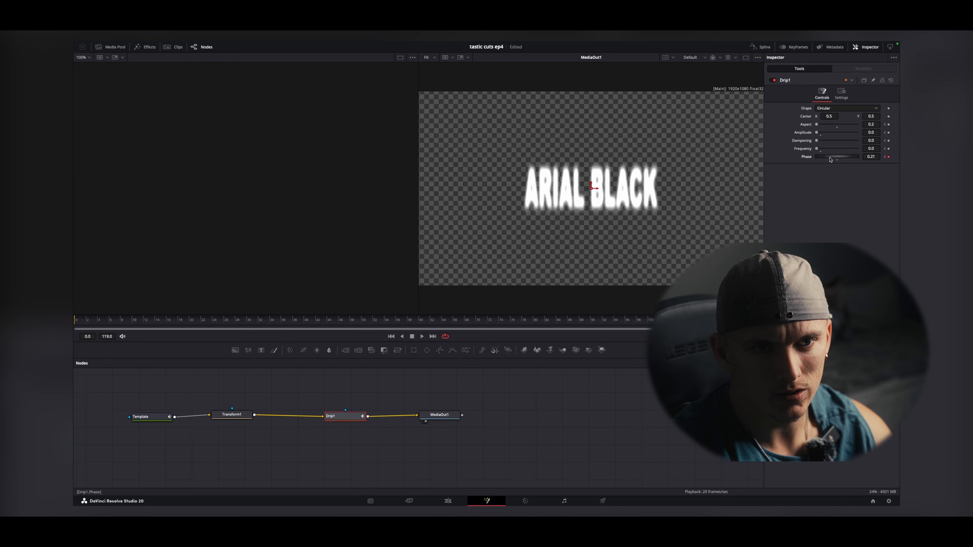
Step: At the clip's end, set Drip1 to aspect 0.488, amplitude 0.197, frequency 10.0 and phase 0.355, add slight dampening, and preview from frame 0
drag(816, 149, 819, 132)
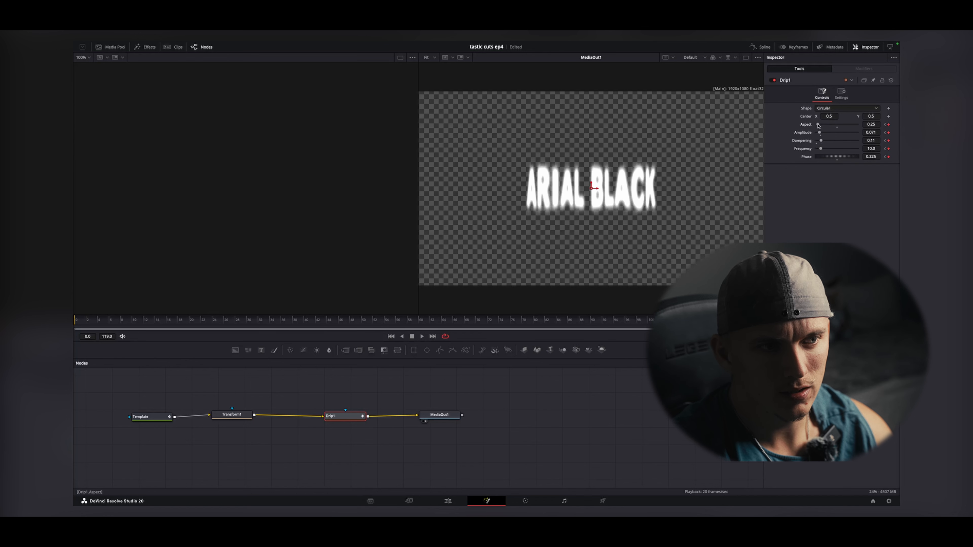
mouse_move(821, 133)
mouse_down()
mouse_move(836, 158)
mouse_move(821, 150)
mouse_up()
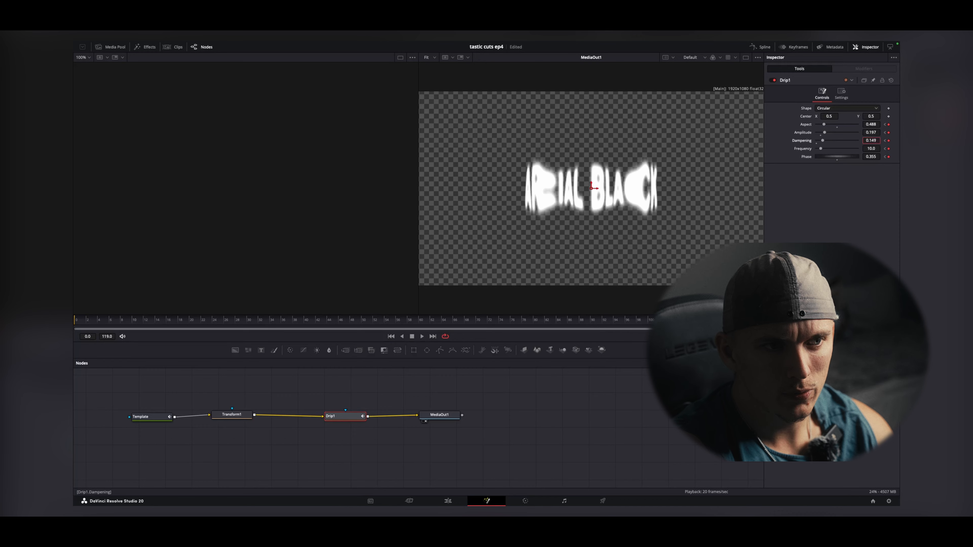
click(74, 321)
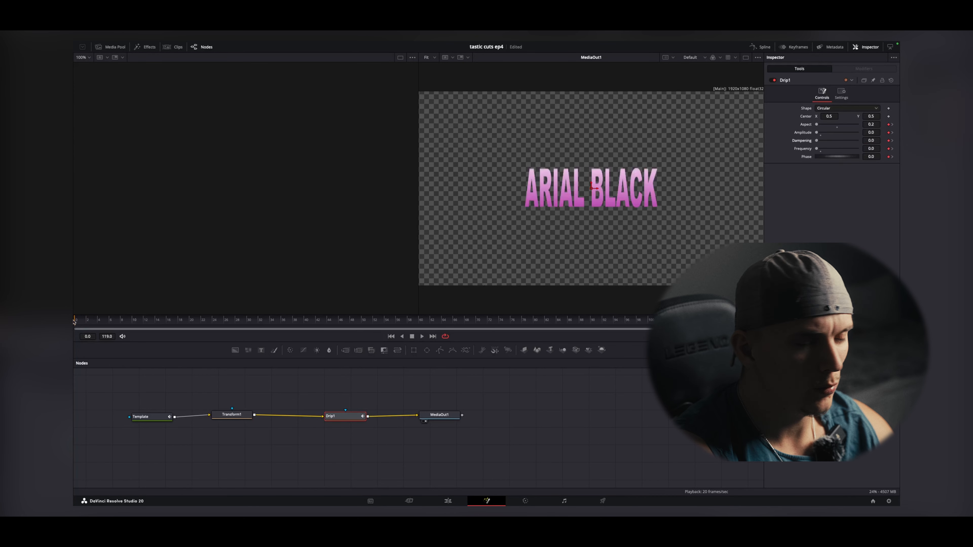
key(space)
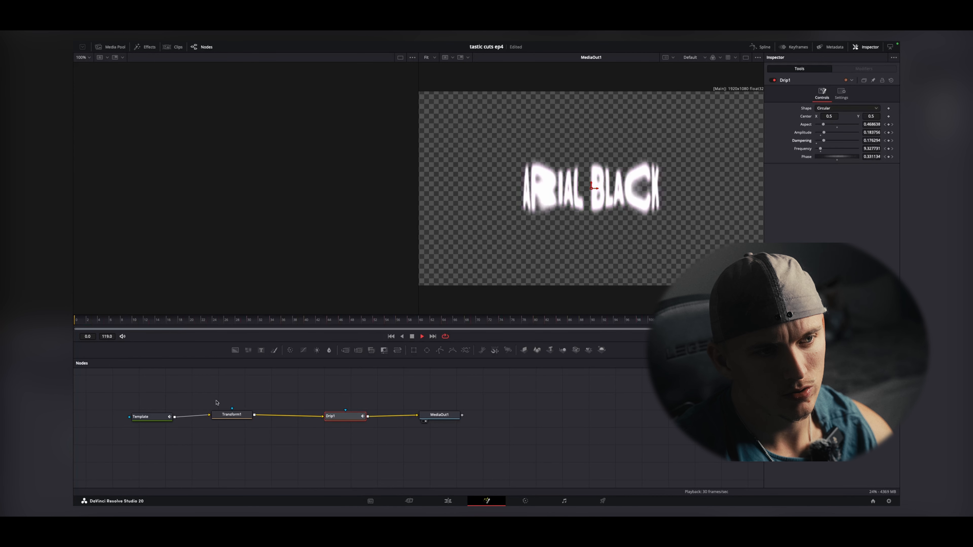
key(space)
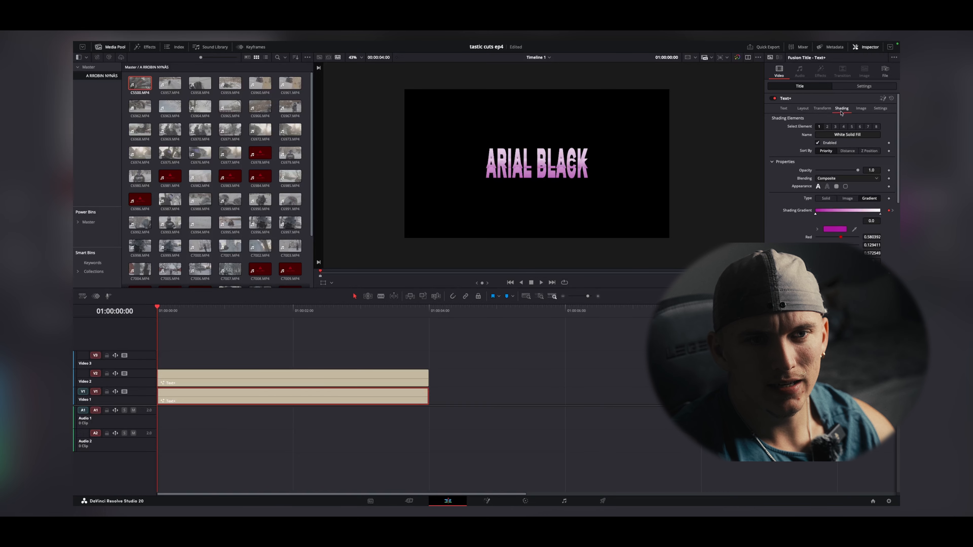
Step: Make the Video 1 title's shading gradient solid white at the timeline start, and play both stacked titles from the beginning
click(889, 211)
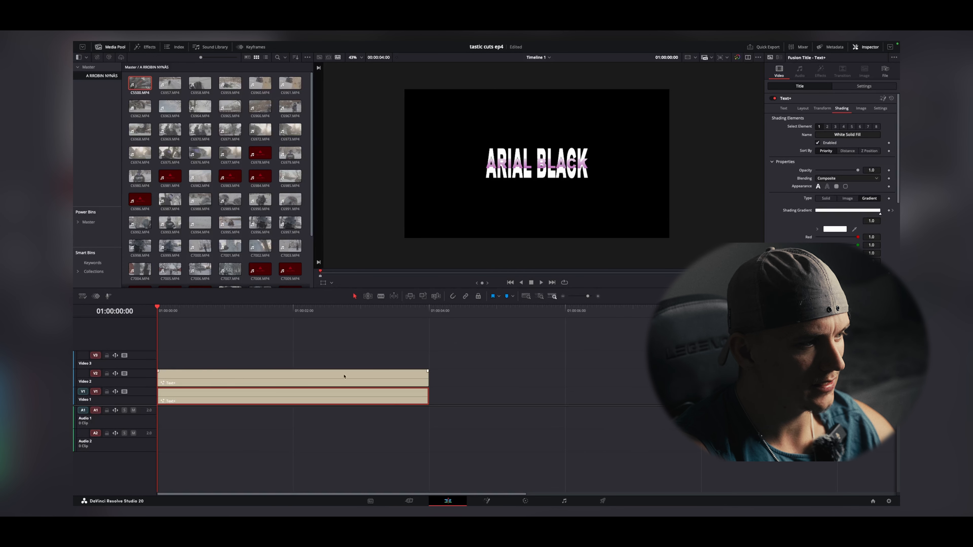
key(space)
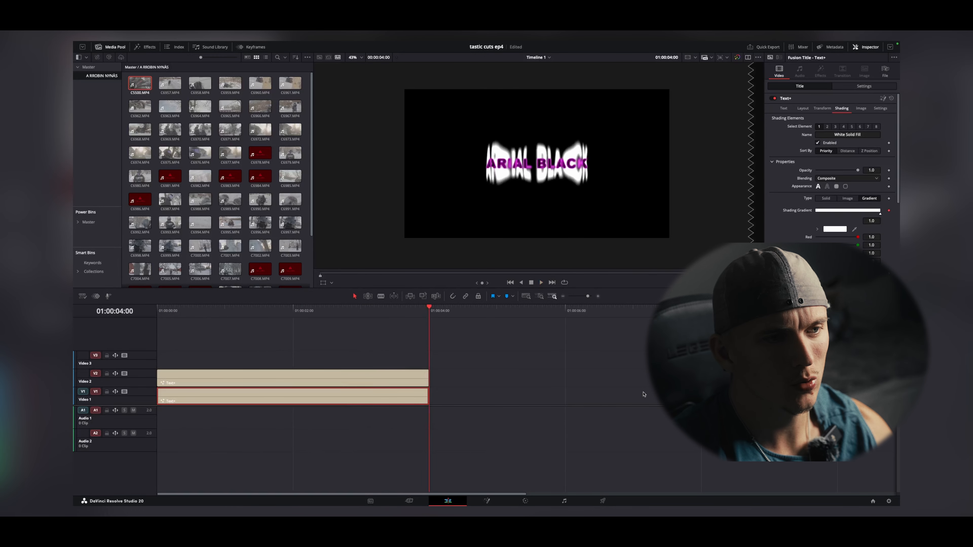
drag(188, 310, 157, 310)
key(space)
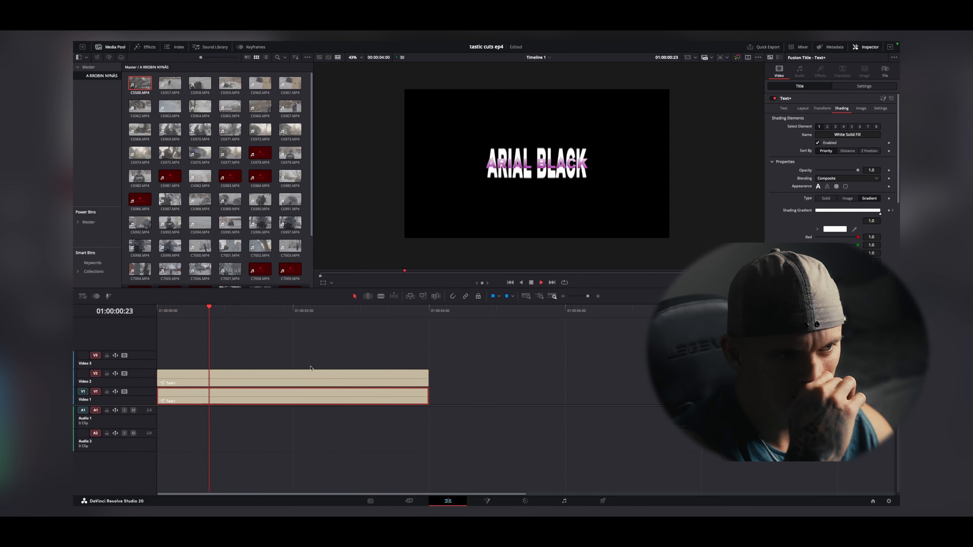
Step: Reopen the Video 1 title in the Fusion page and insert a Camera Shake node between Drip1 and MediaOut1
right_click(291, 396)
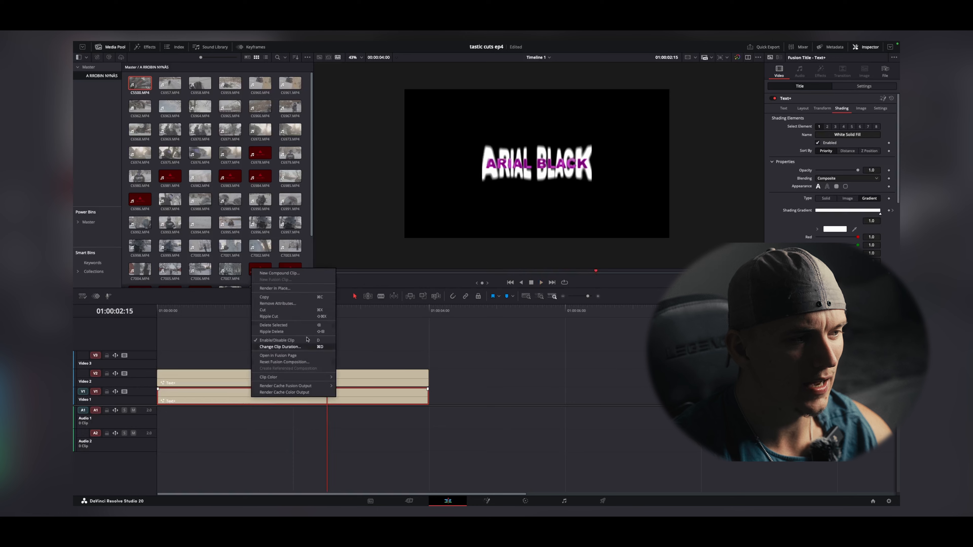
click(288, 356)
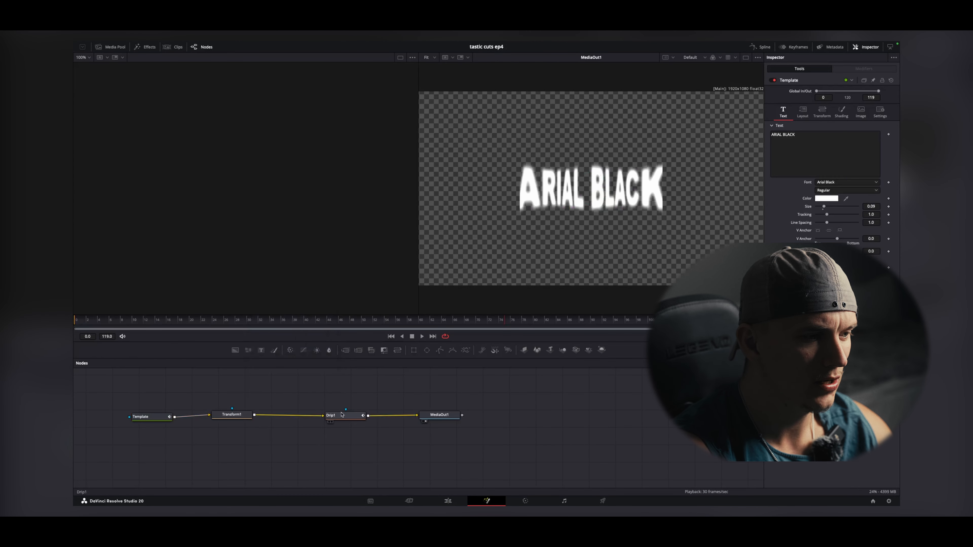
key(shift+space)
text(shake)
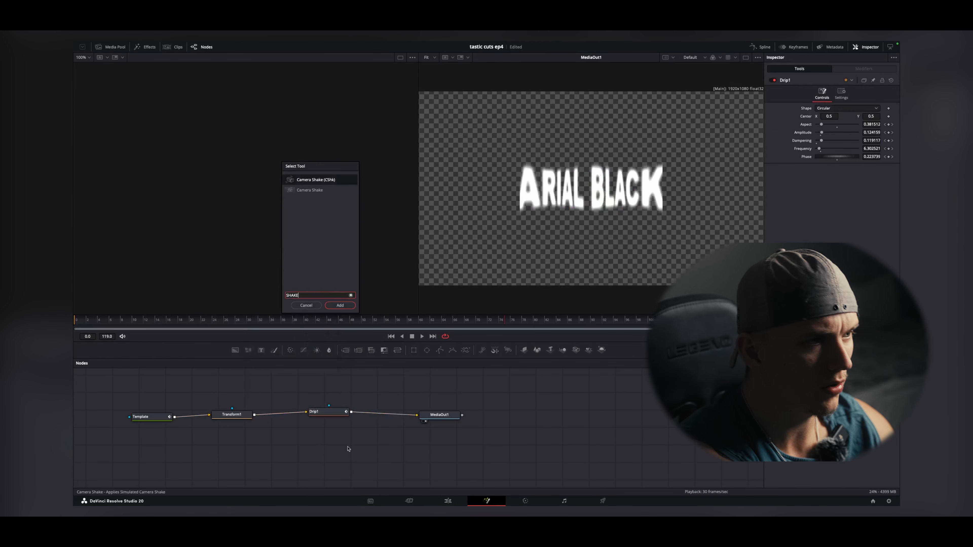
key(Return)
drag(355, 451, 397, 417)
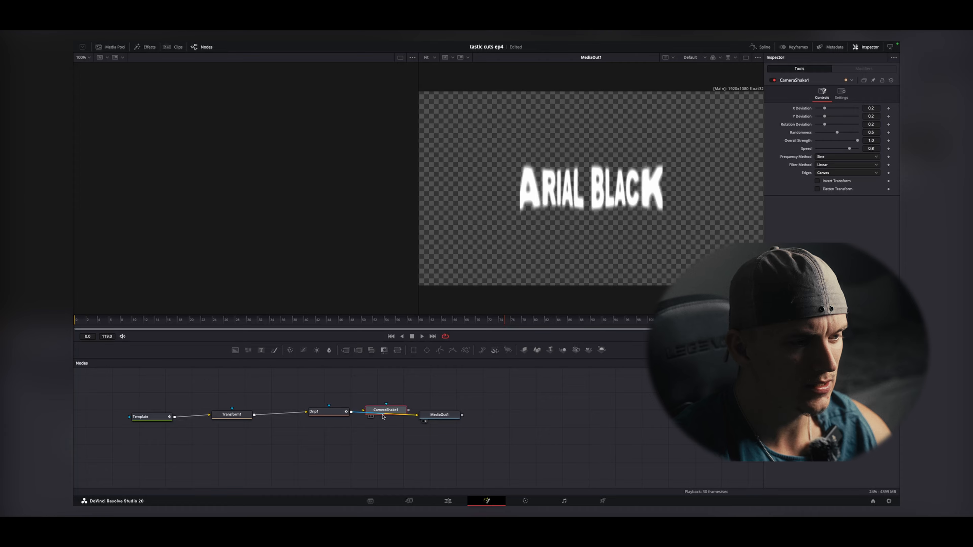
Step: Lower the shake's X deviation, set Y and rotation deviation to 0.071, randomness 0.205, strength 0.858 and speed 0.126, and play the timeline
drag(824, 109, 821, 149)
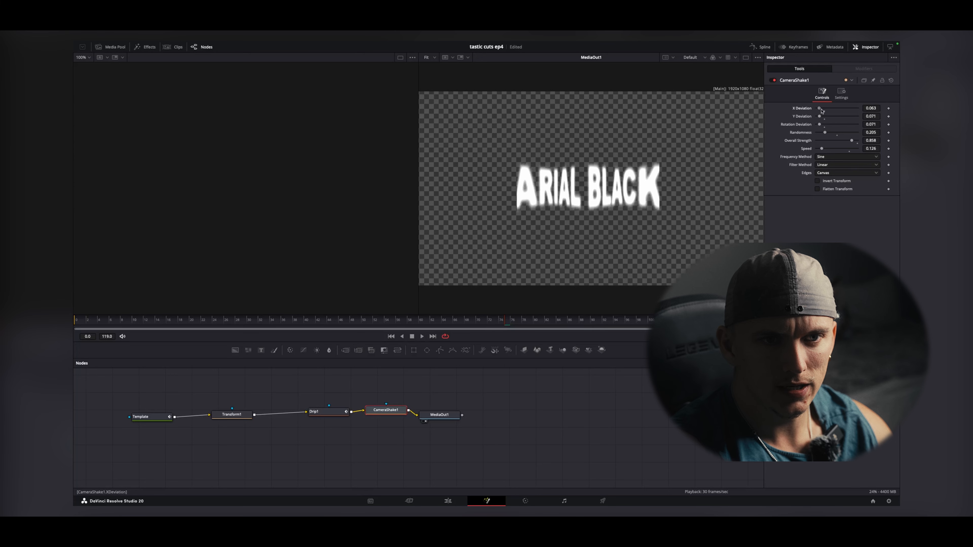
drag(819, 109, 818, 108)
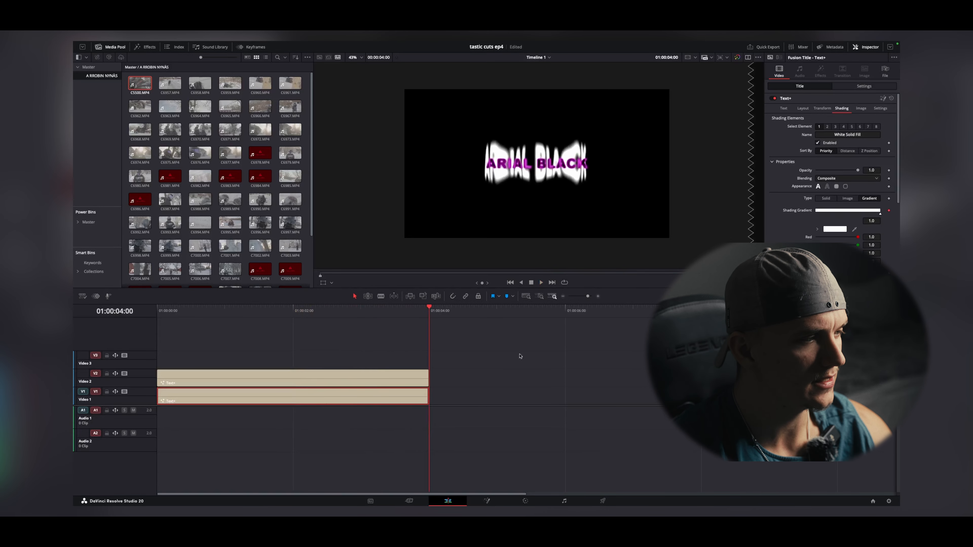
key(Home)
key(space)
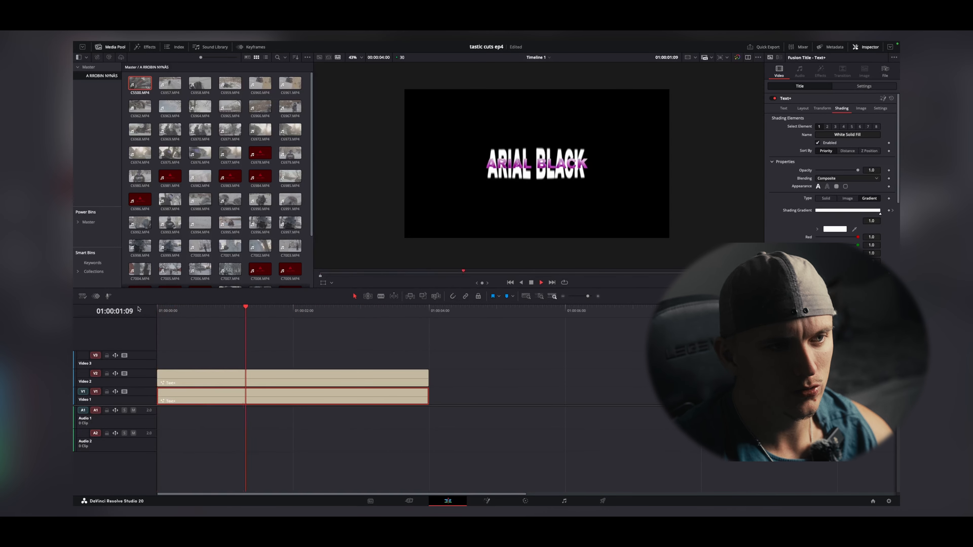